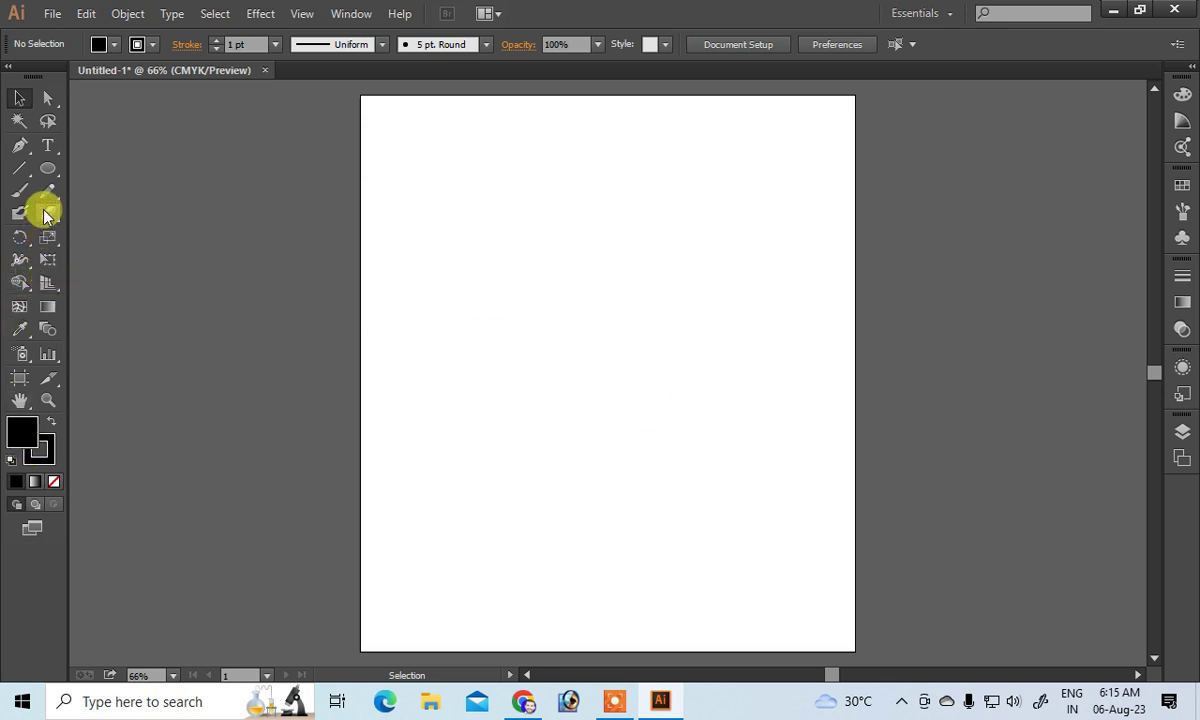
- Draw an Ellipse-tool circle at page centre with Fill None and a 7 pt stroke
left_click(50, 170)
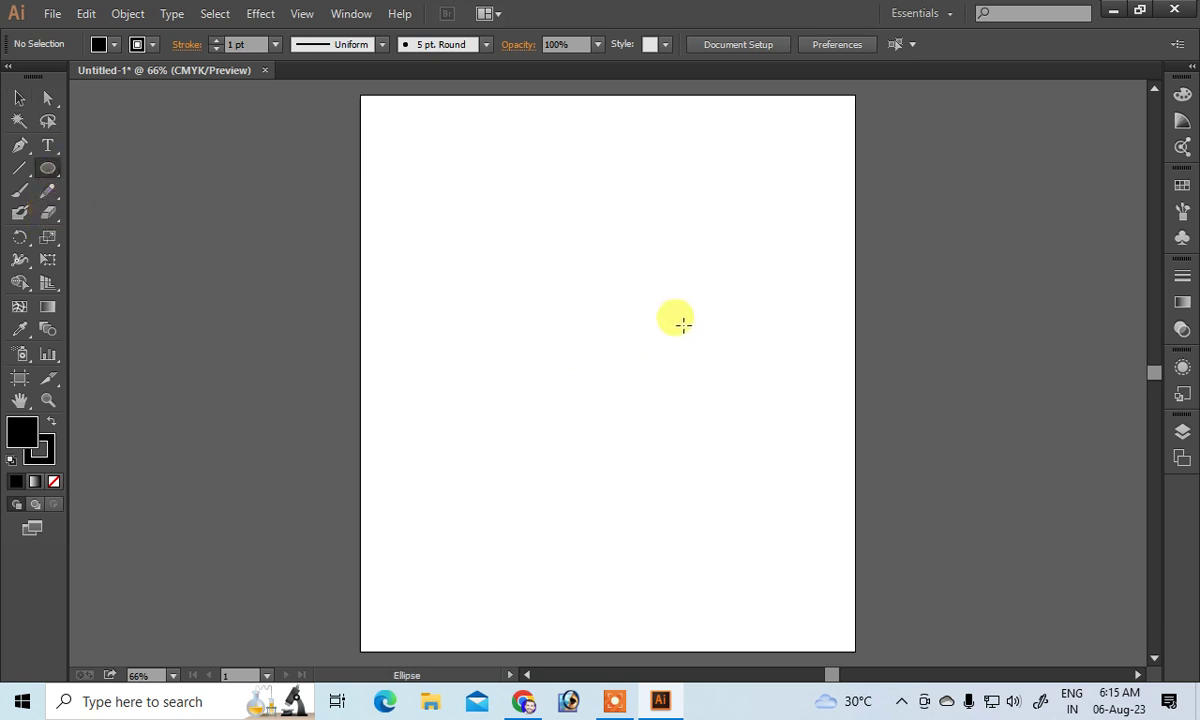
left_click_drag(508, 234, 702, 439)
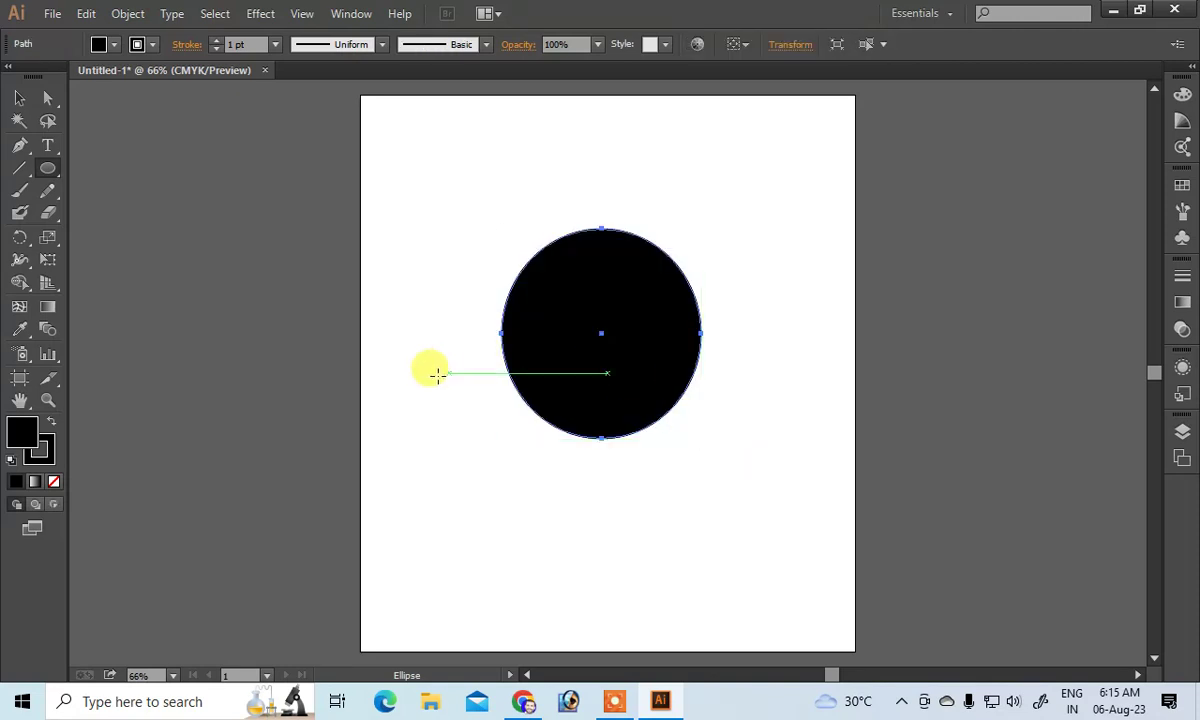
left_click(113, 45)
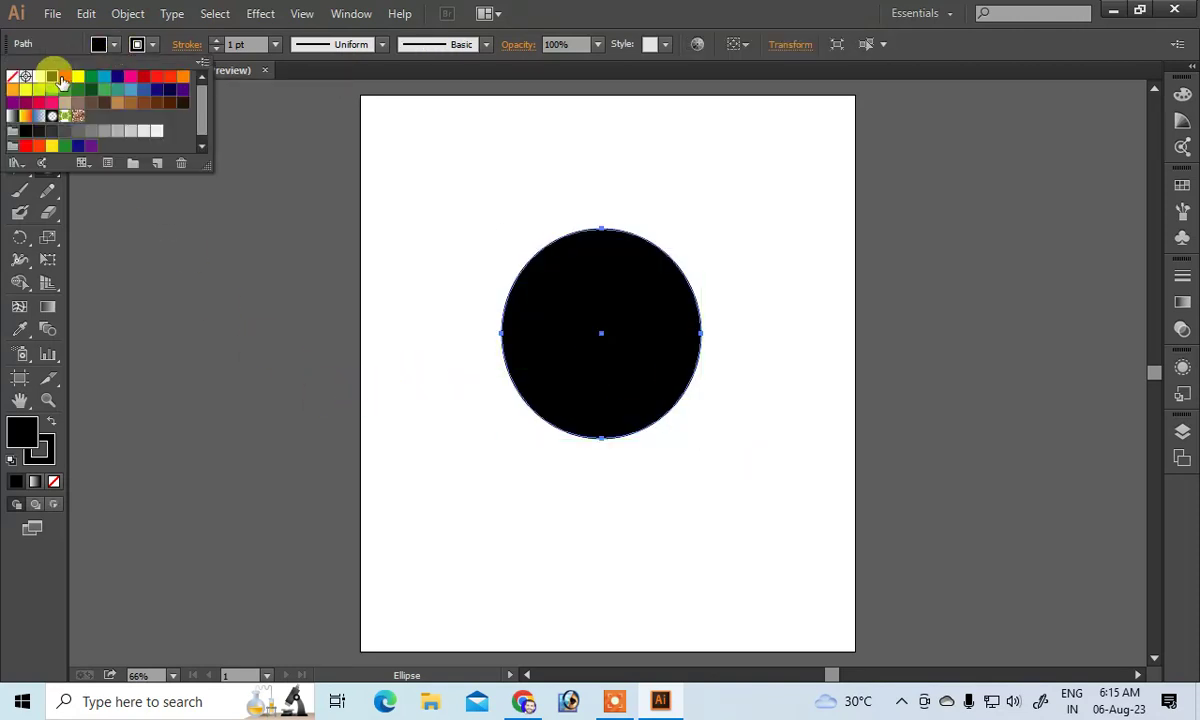
left_click(14, 77)
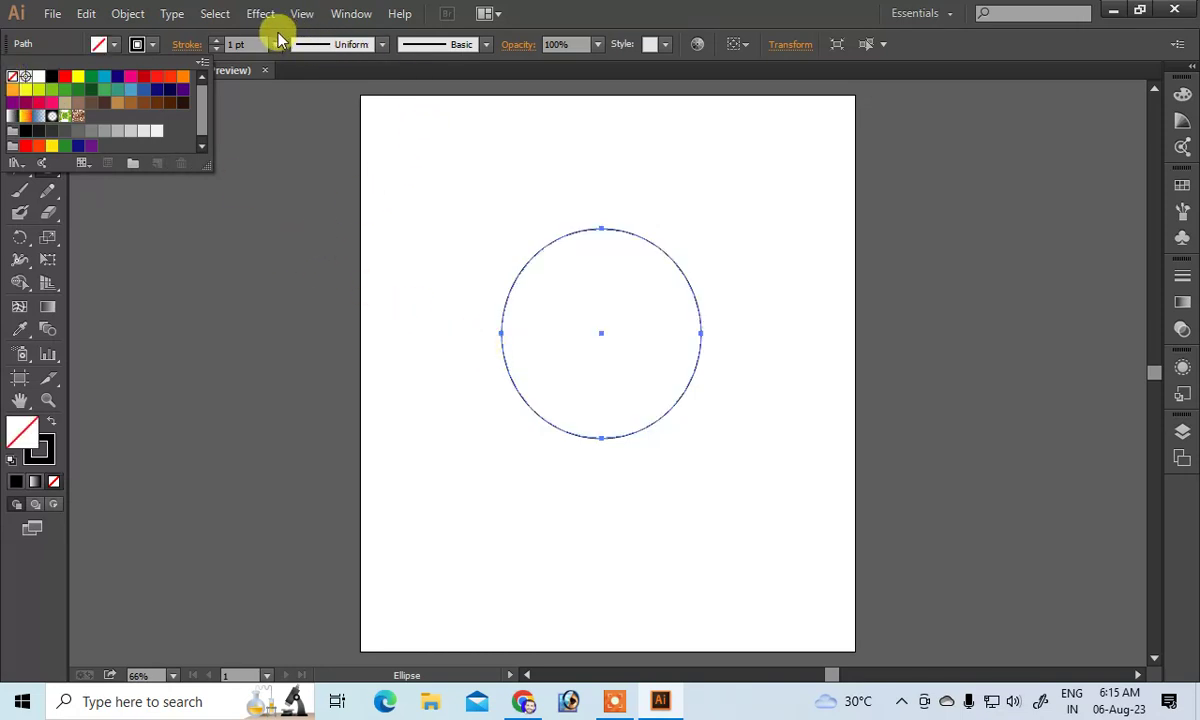
left_click(277, 52)
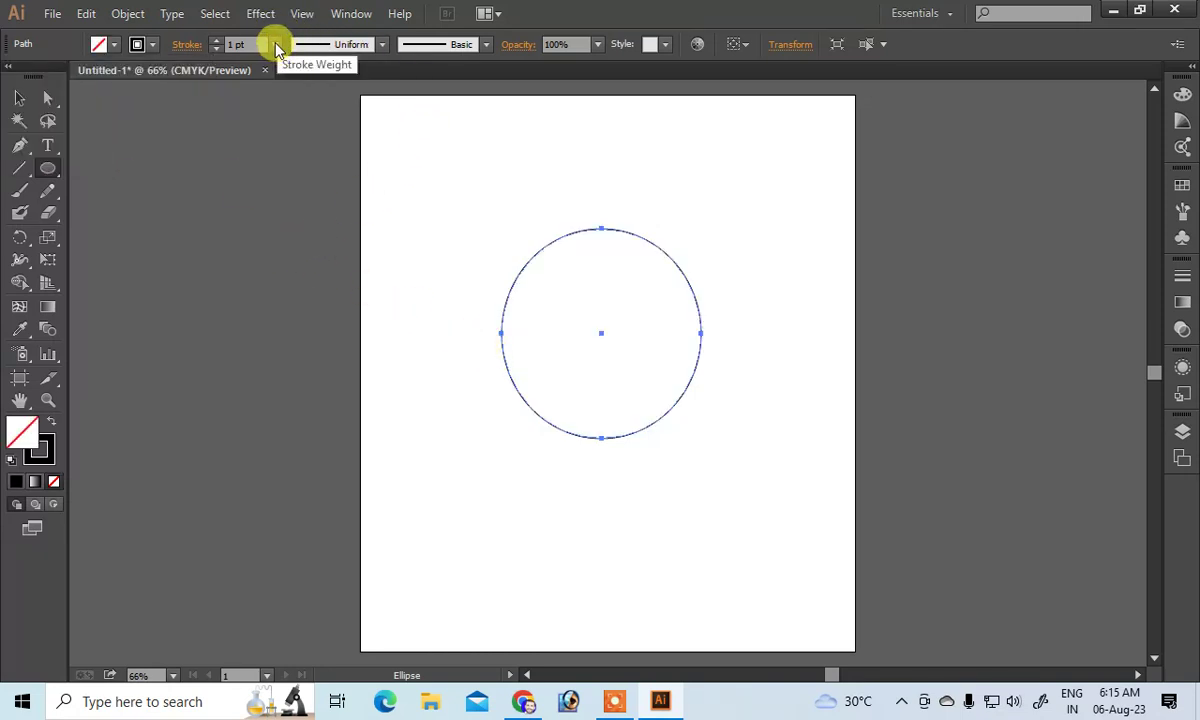
left_click(219, 44)
left_click(219, 44)
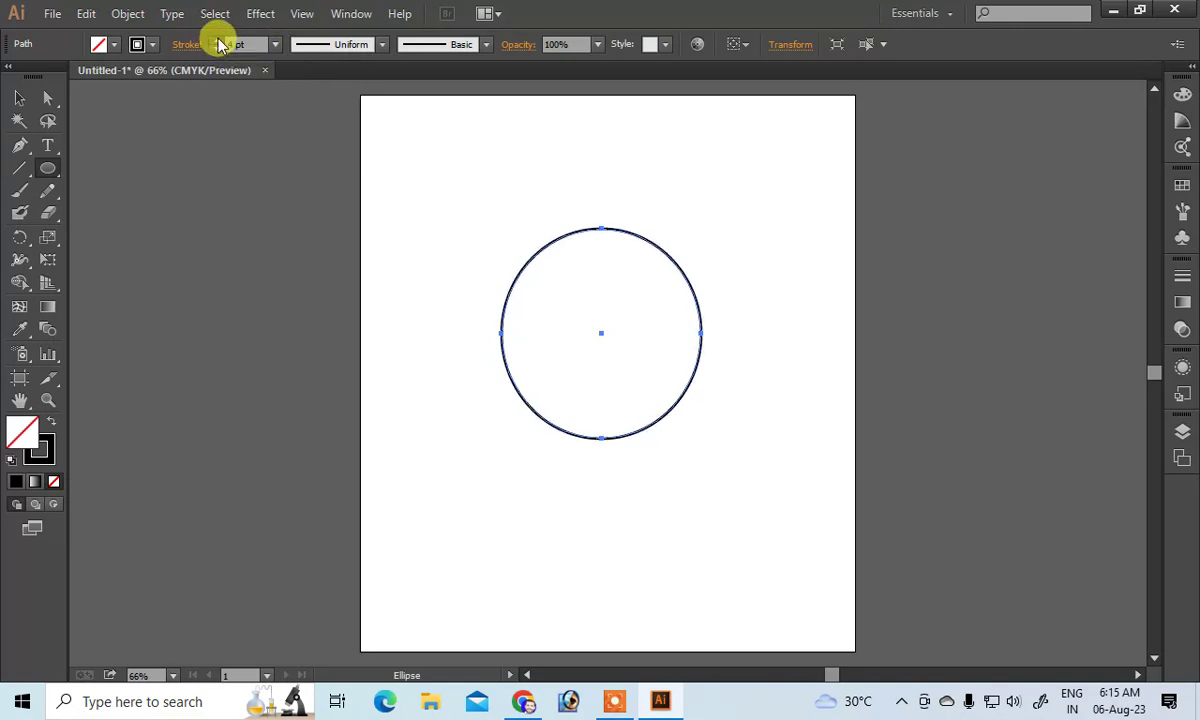
left_click(219, 44)
left_click(219, 44)
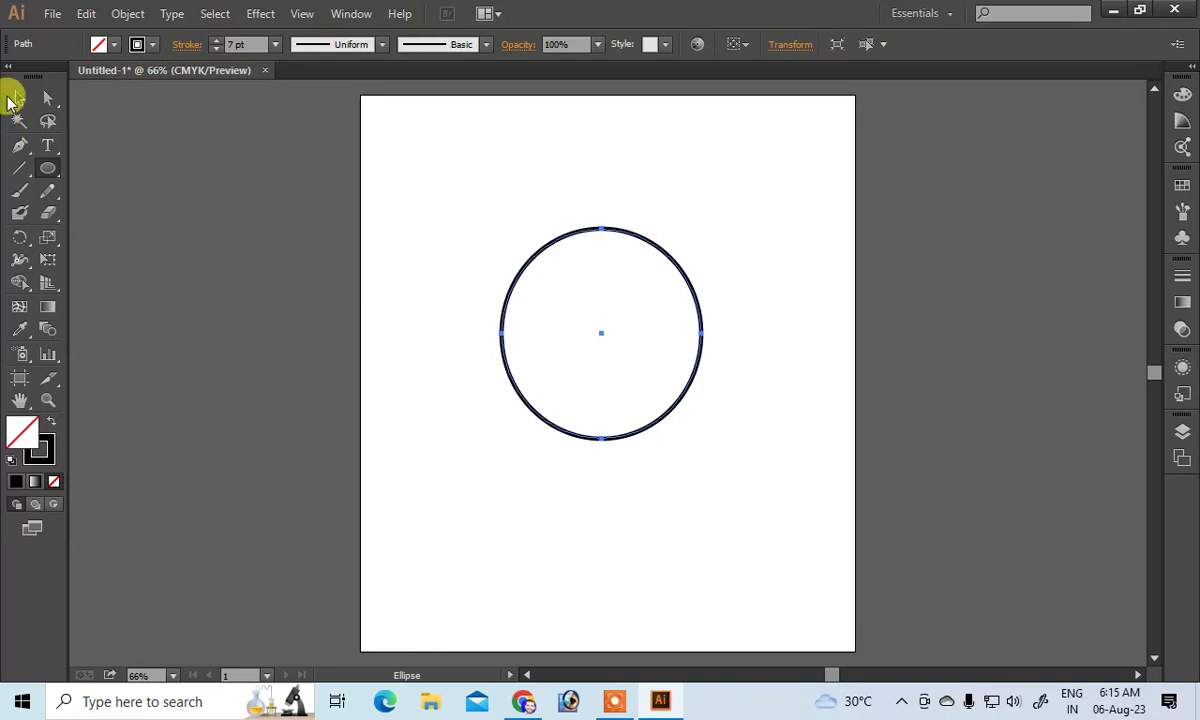
- Alt-drag a copy of the ring to the right, overlapping it, then select both circles
left_click(19, 100)
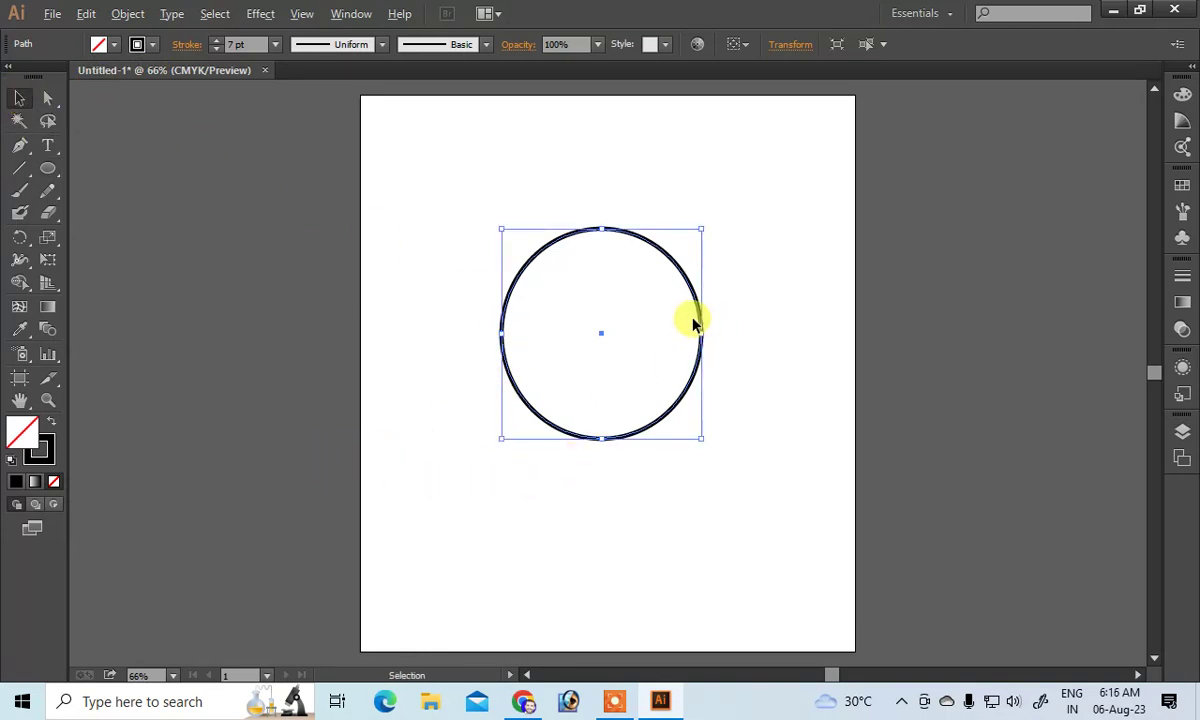
left_click_drag(697, 311, 811, 314)
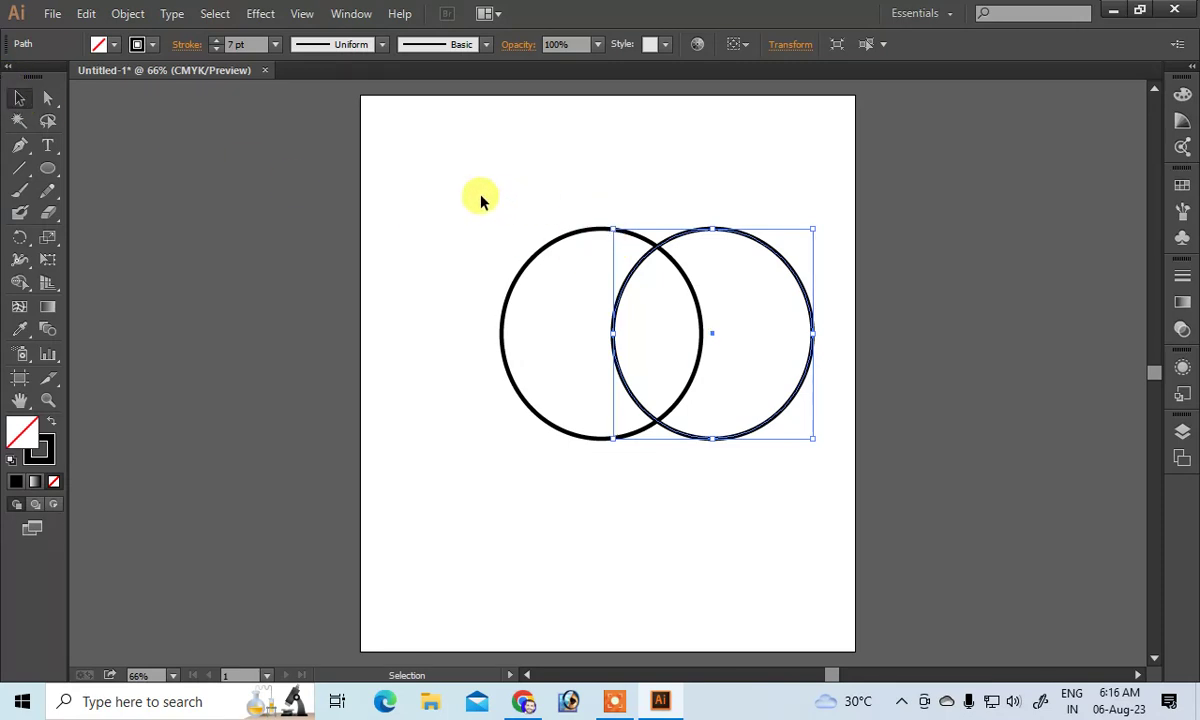
left_click_drag(480, 196, 855, 487)
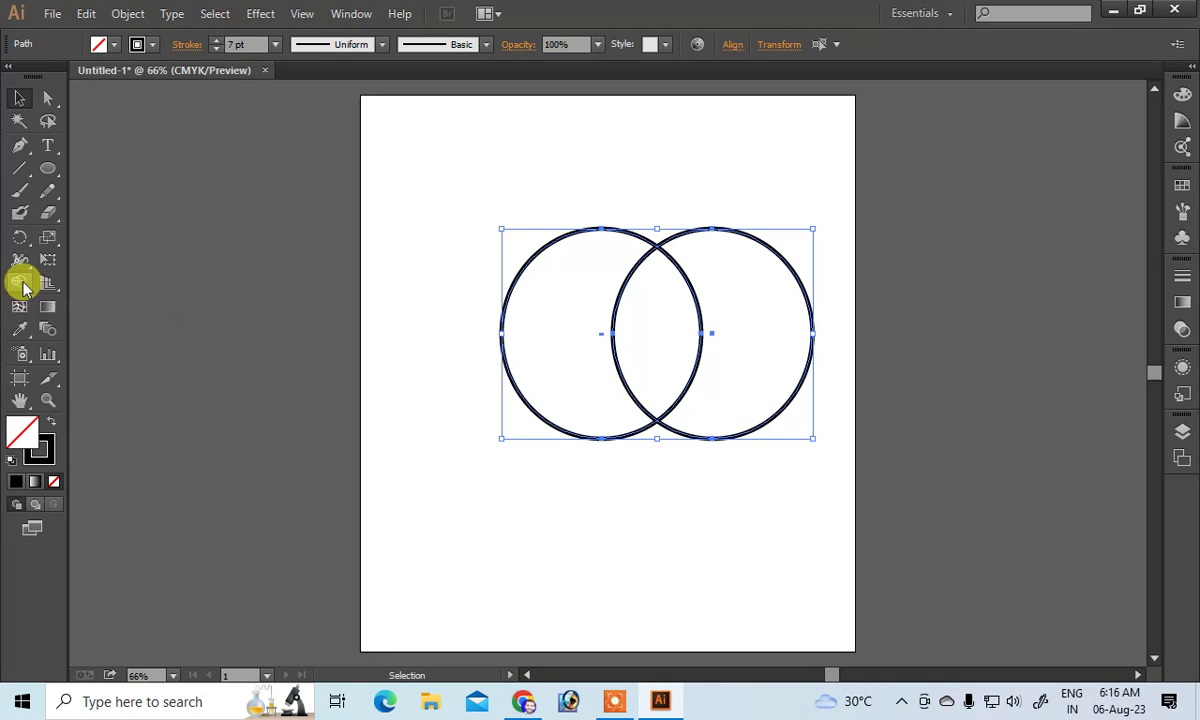
- Unite both circles with the Shape Builder into one double-lobed outline
left_click(20, 283)
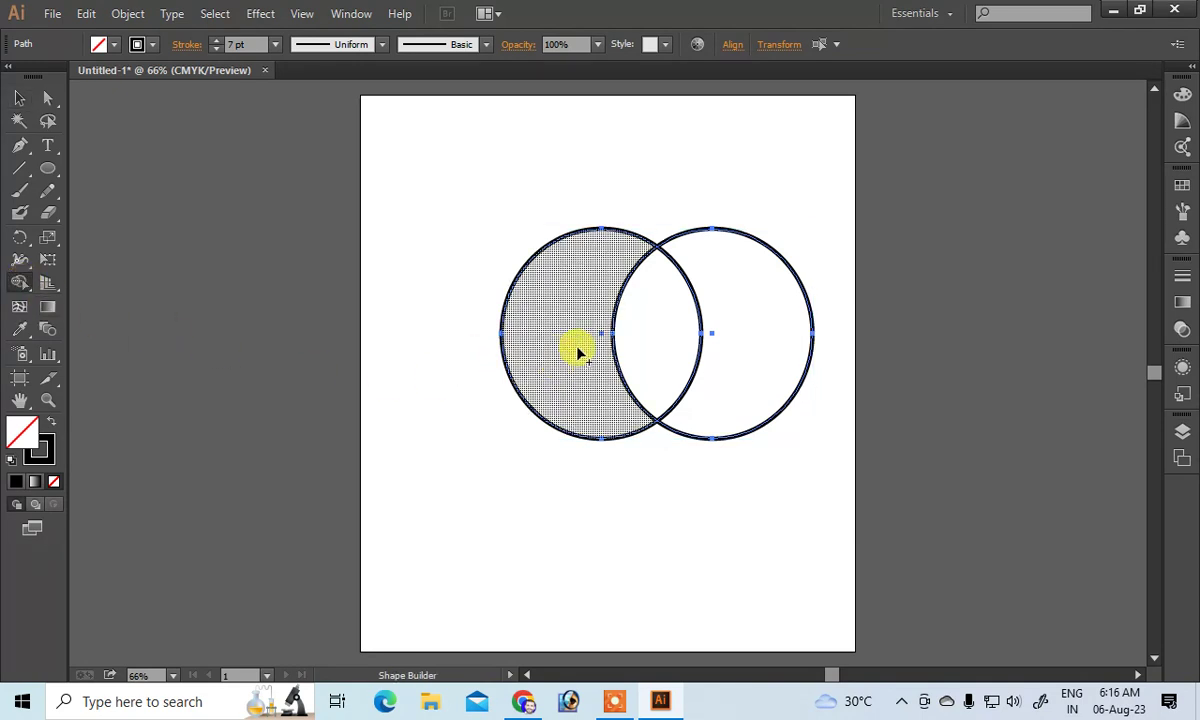
left_click_drag(580, 325, 746, 317)
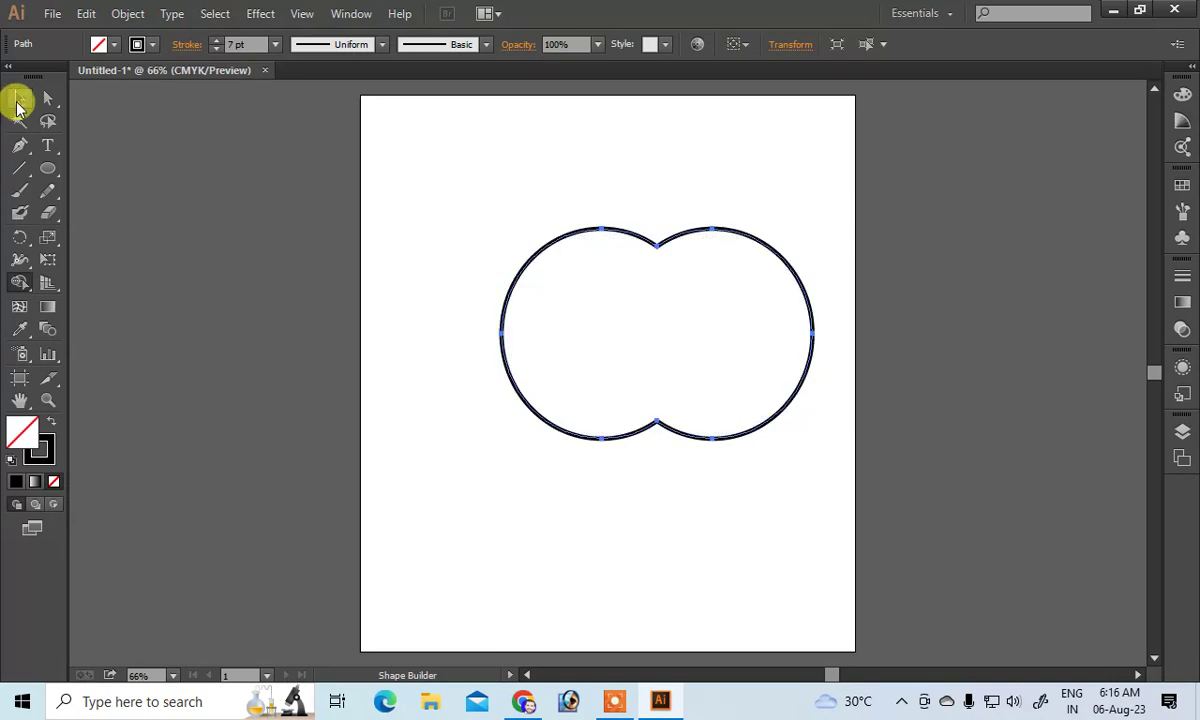
left_click(17, 102)
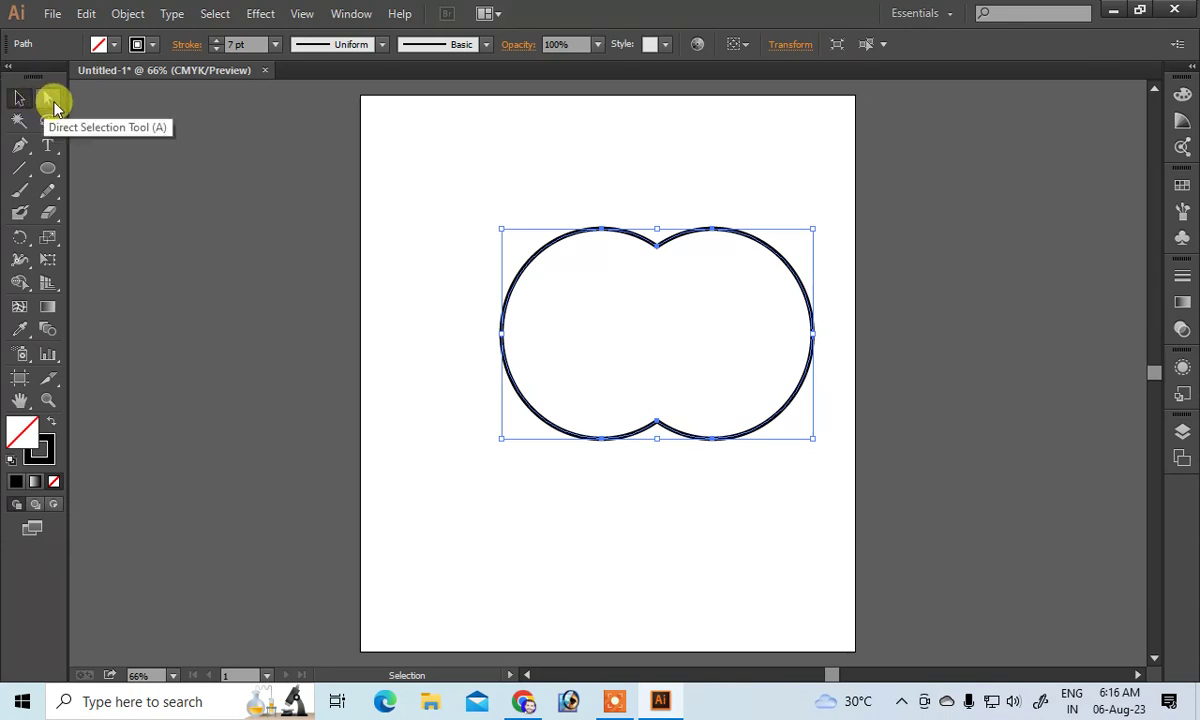
- Nudge the bottom notch anchors down with arrow keys to lengthen the apple outline
left_click(53, 108)
left_click_drag(585, 384, 737, 482)
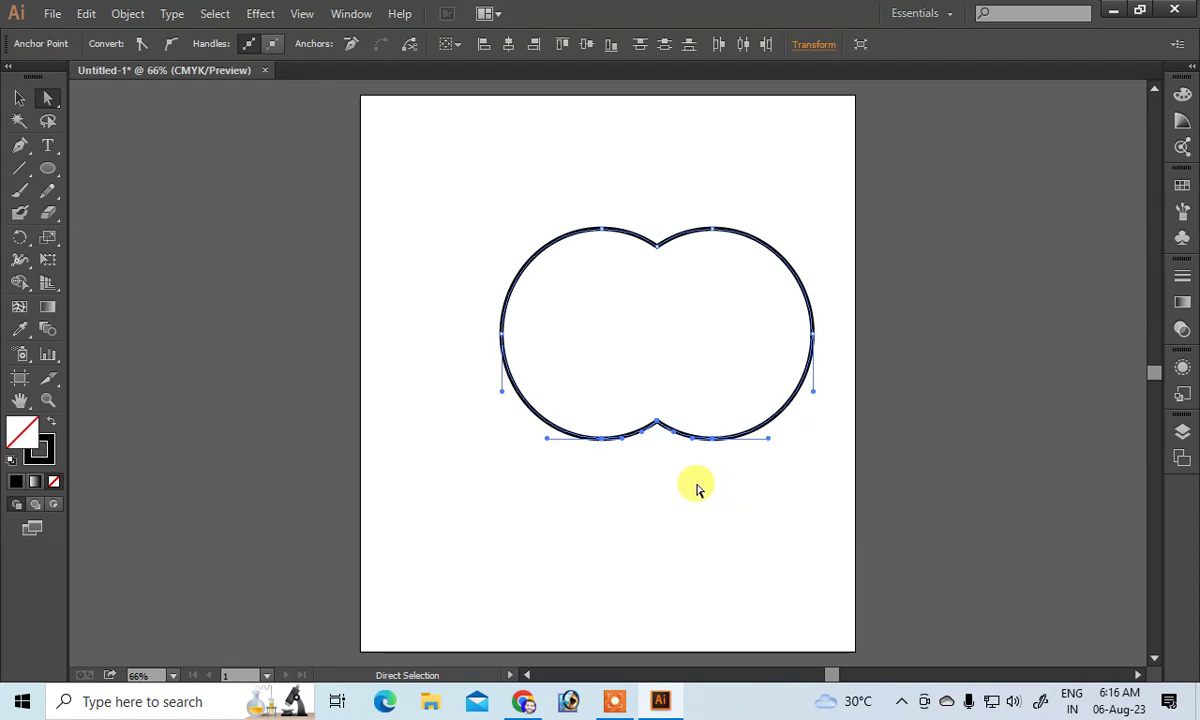
key("Down")
key("Down")
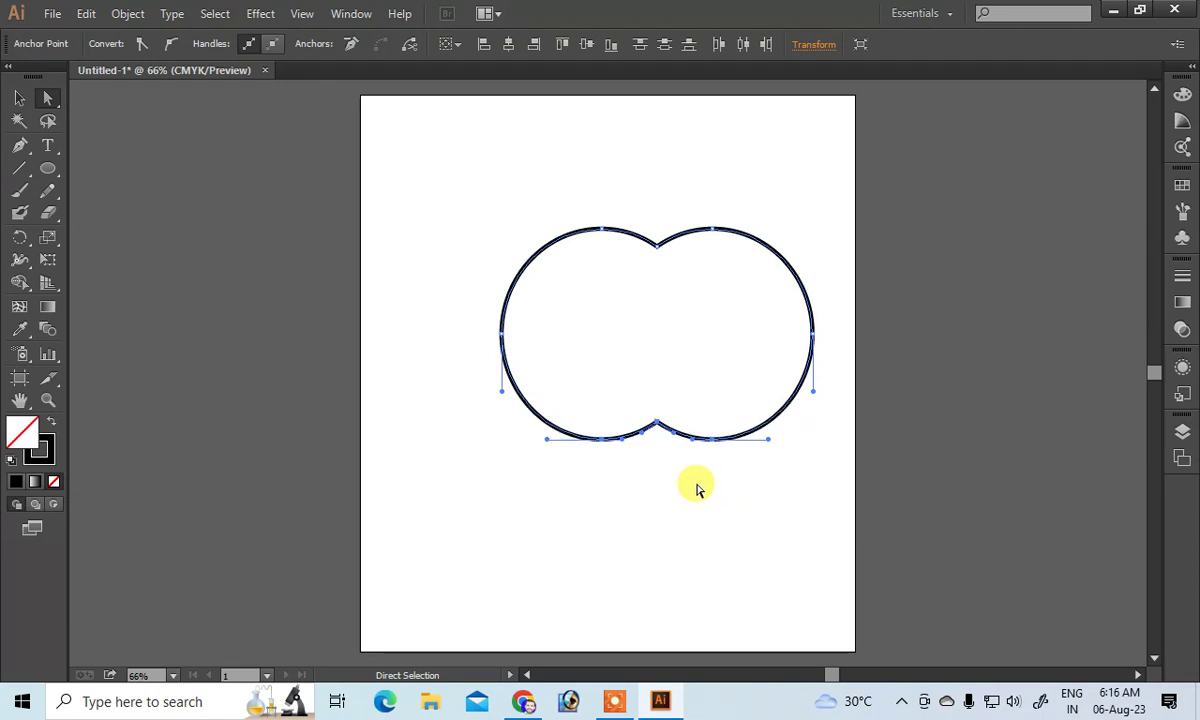
key("Down")
key("Down")
key("Down")
key("Down")
key("Down")
key("Down")
key("Down")
key("Down")
key("Down")
key("Down")
key("Down")
key("Down")
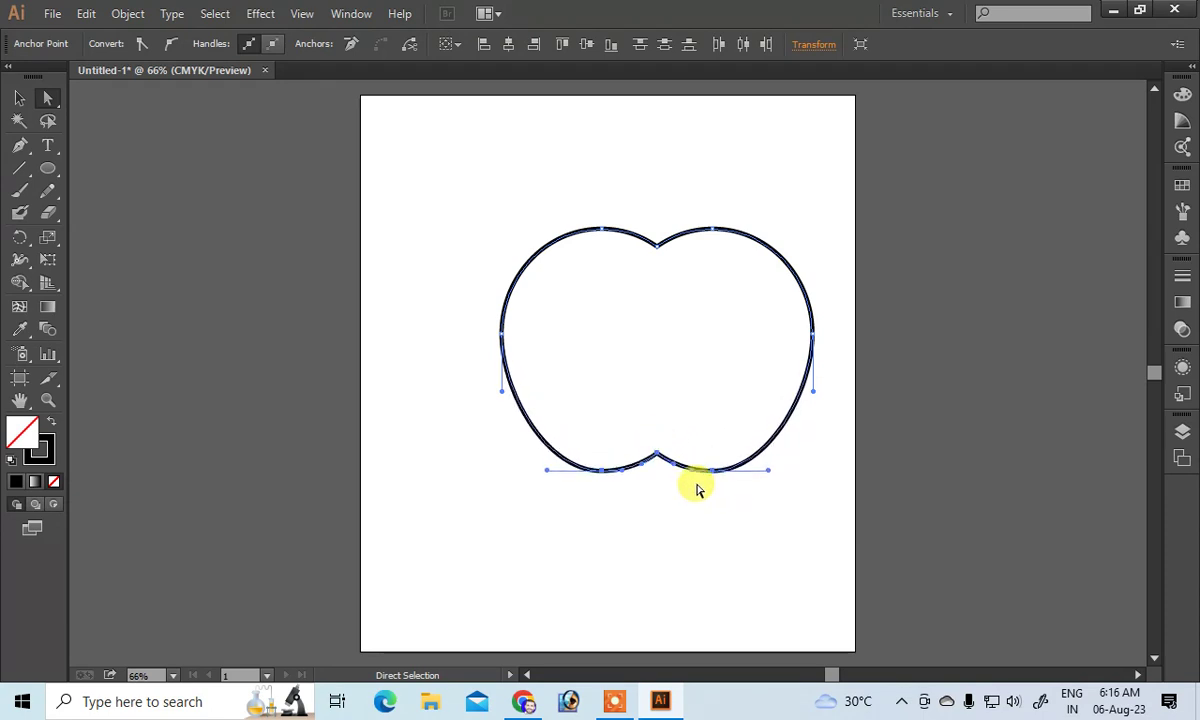
key("Down")
key("Down")
key("Down")
key("Down")
key("Down")
key("Down")
key("Down")
key("Down")
key("Down")
key("Down")
key("Down")
key("Down")
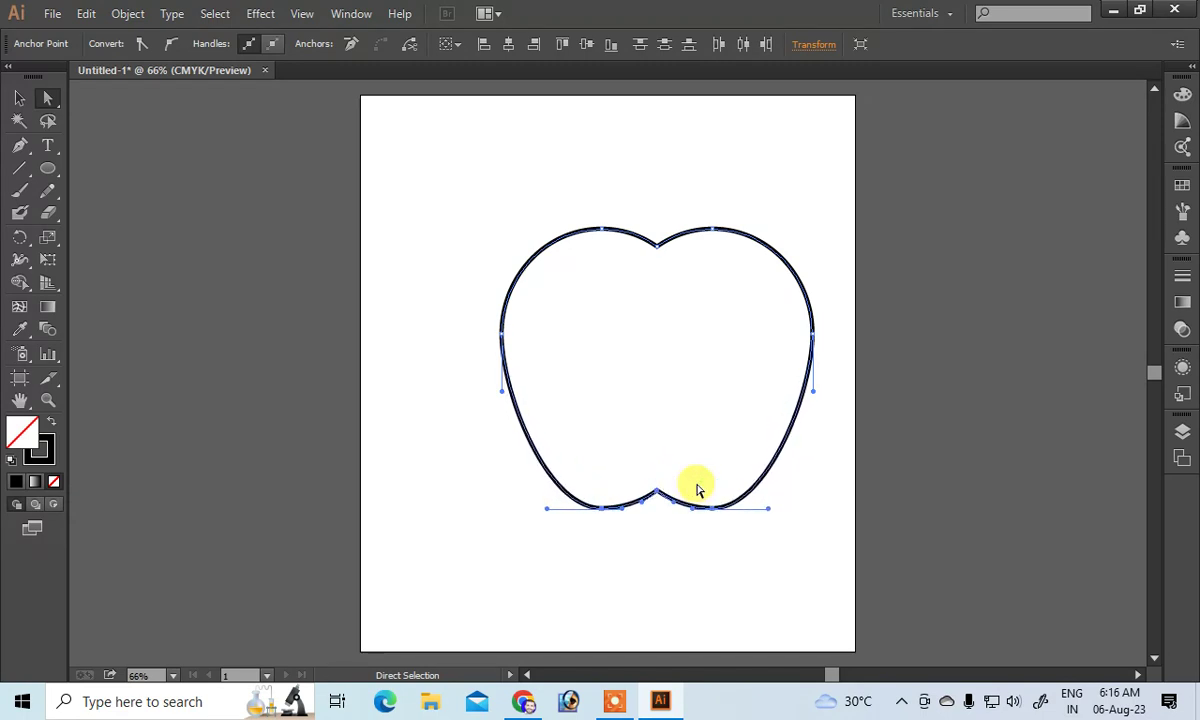
key("Down")
key("Down")
key("Down")
key("Down")
key("Down")
key("Down")
key("Down")
key("Down")
key("Down")
key("Down")
key("Down")
key("Down")
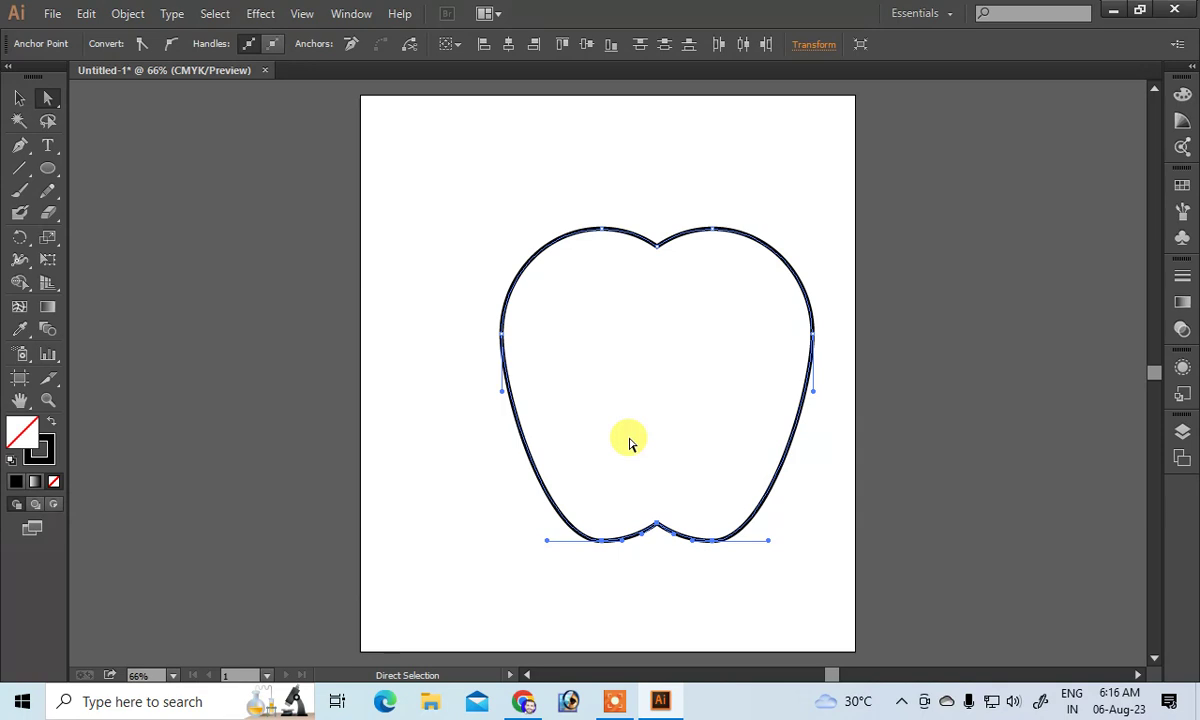
key("Up")
key("Up")
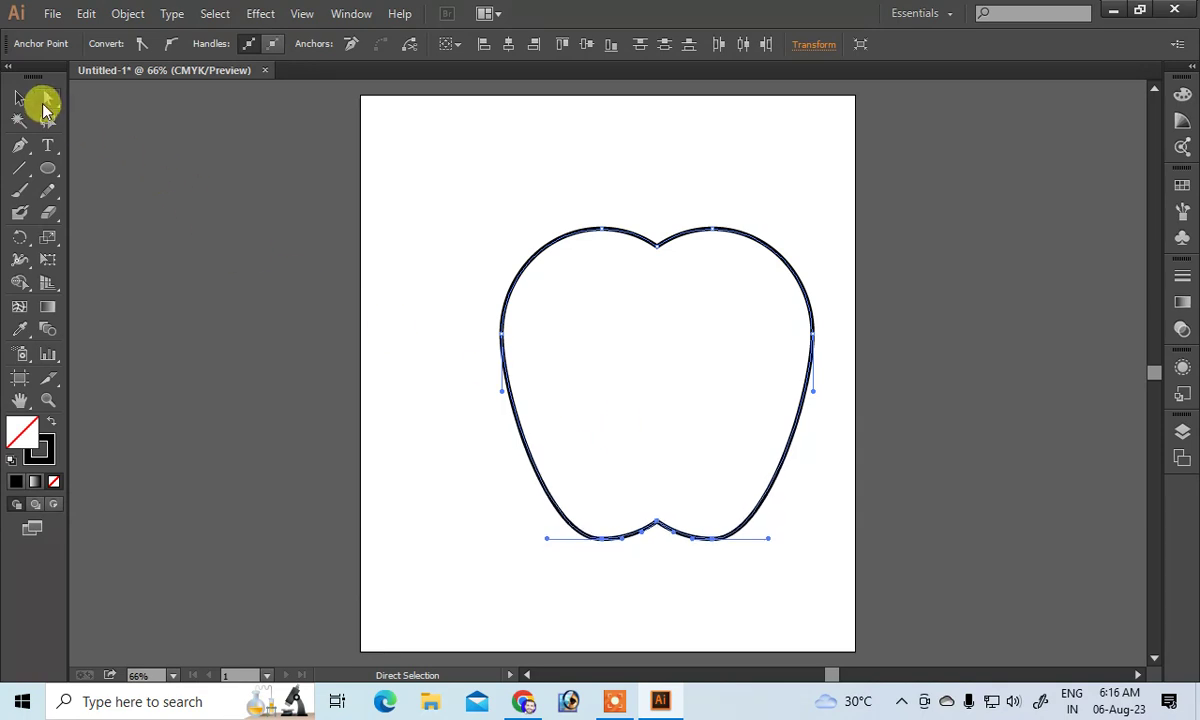
left_click(567, 323)
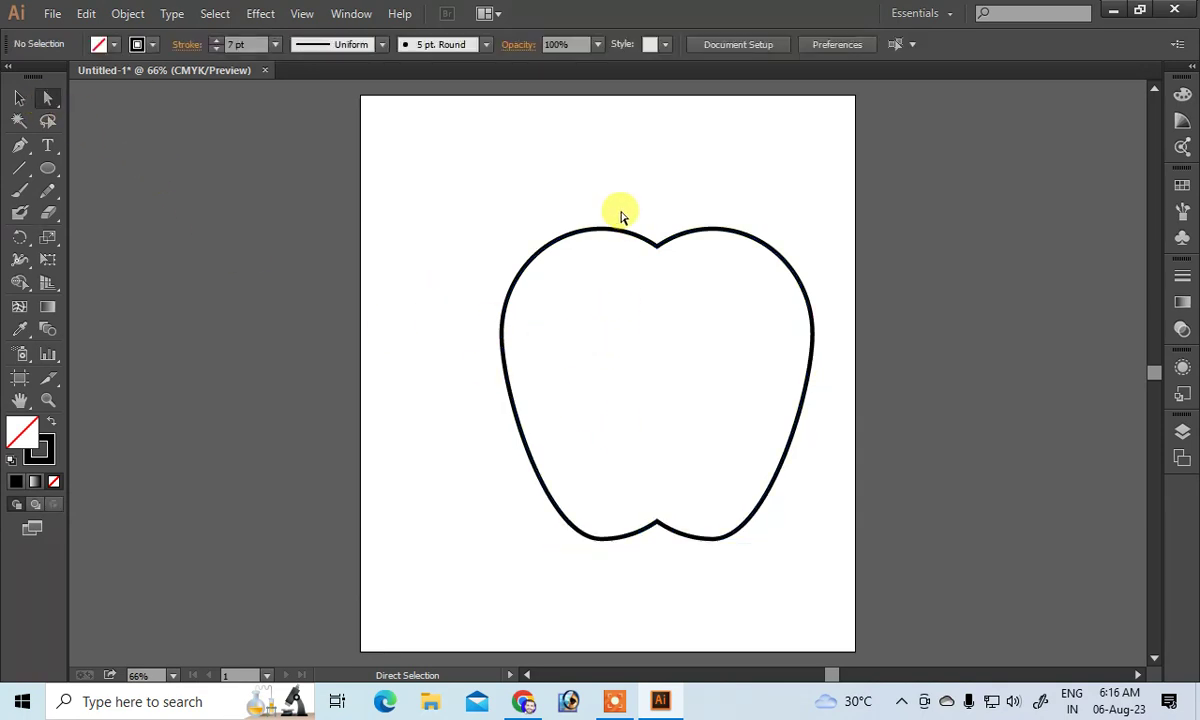
- Convert the top and bottom notch anchors to smooth points, rounding both dips
left_click_drag(620, 217, 690, 280)
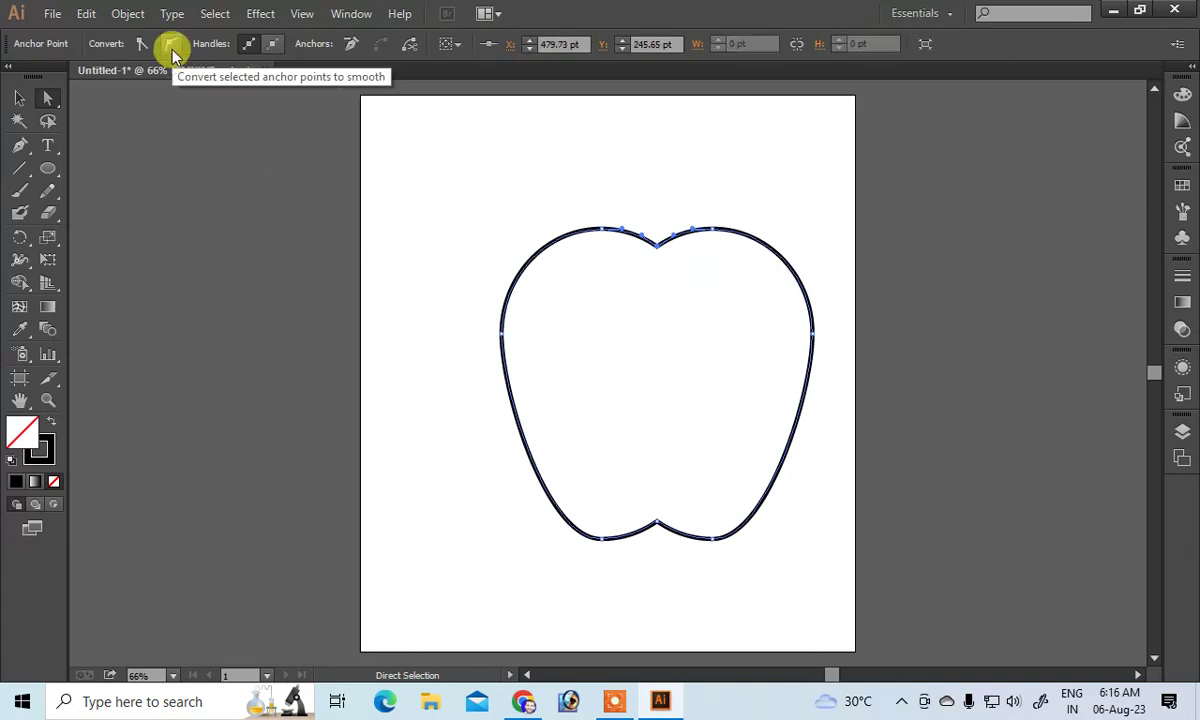
left_click(172, 50)
left_click_drag(617, 487, 690, 558)
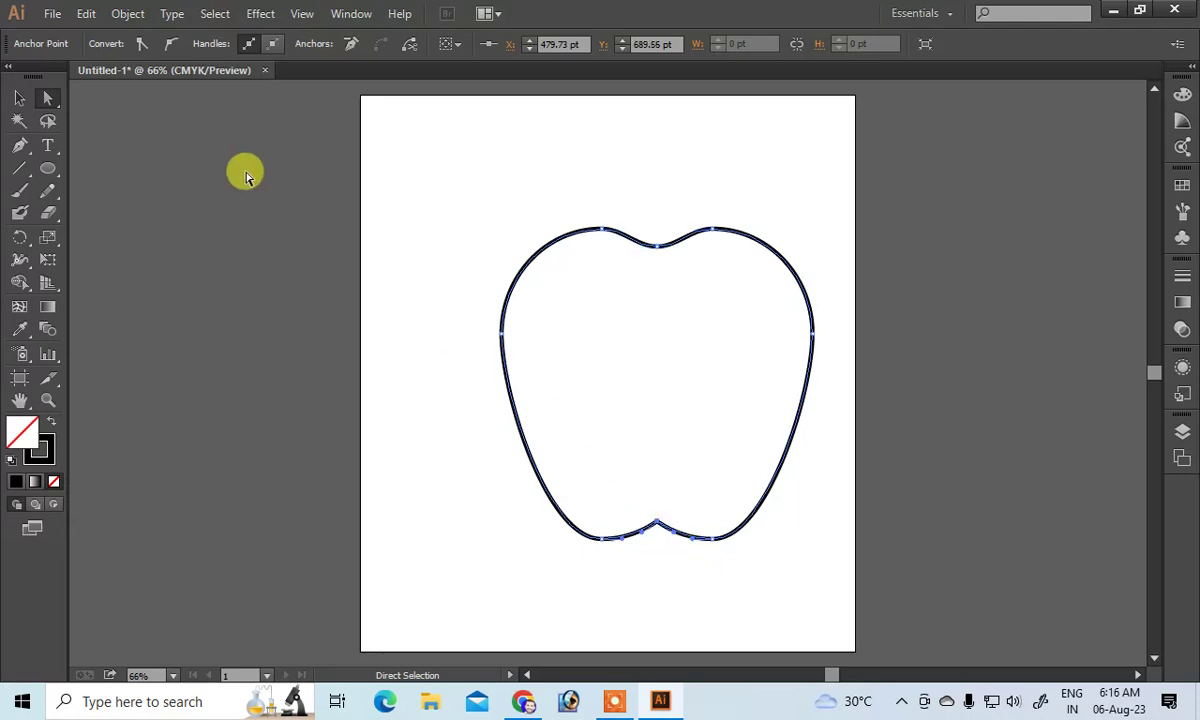
left_click(172, 50)
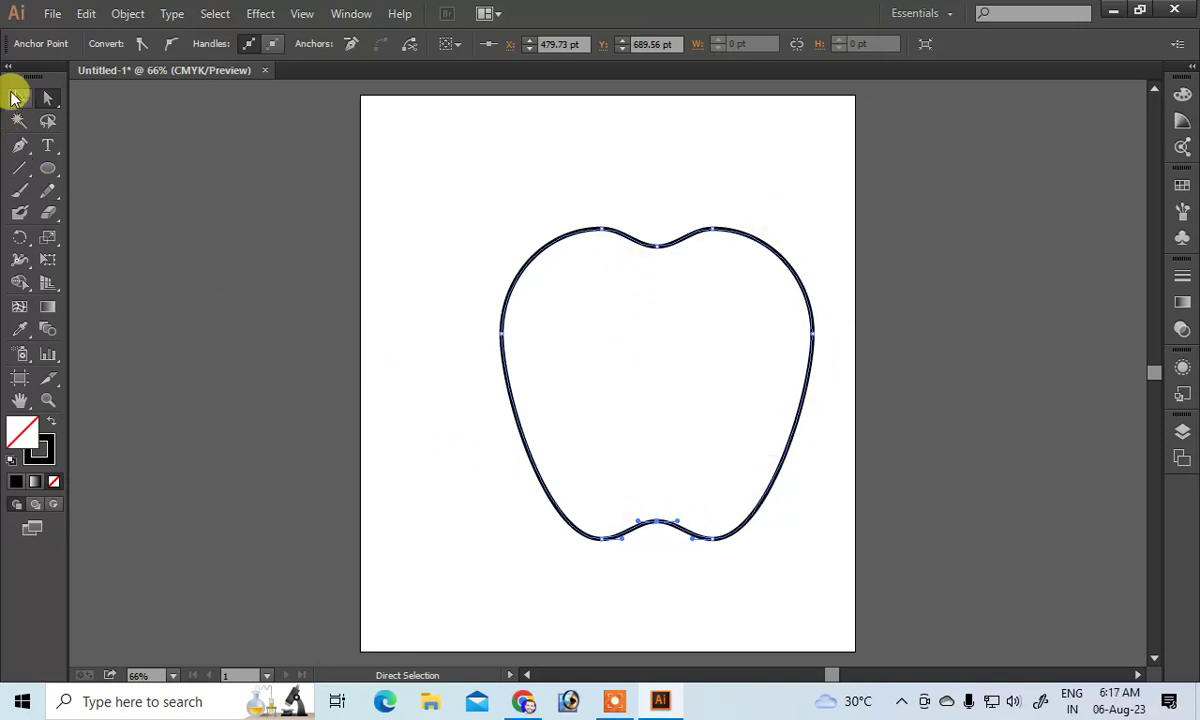
left_click(22, 99)
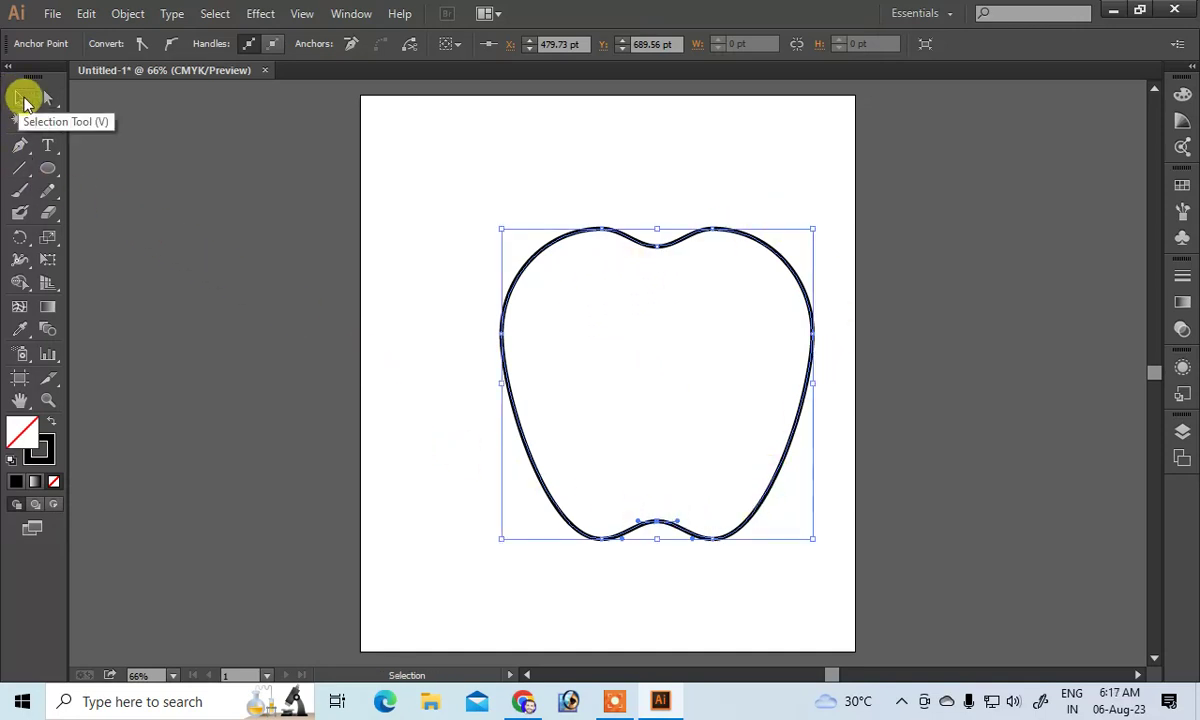
left_click(458, 168)
left_click(50, 170)
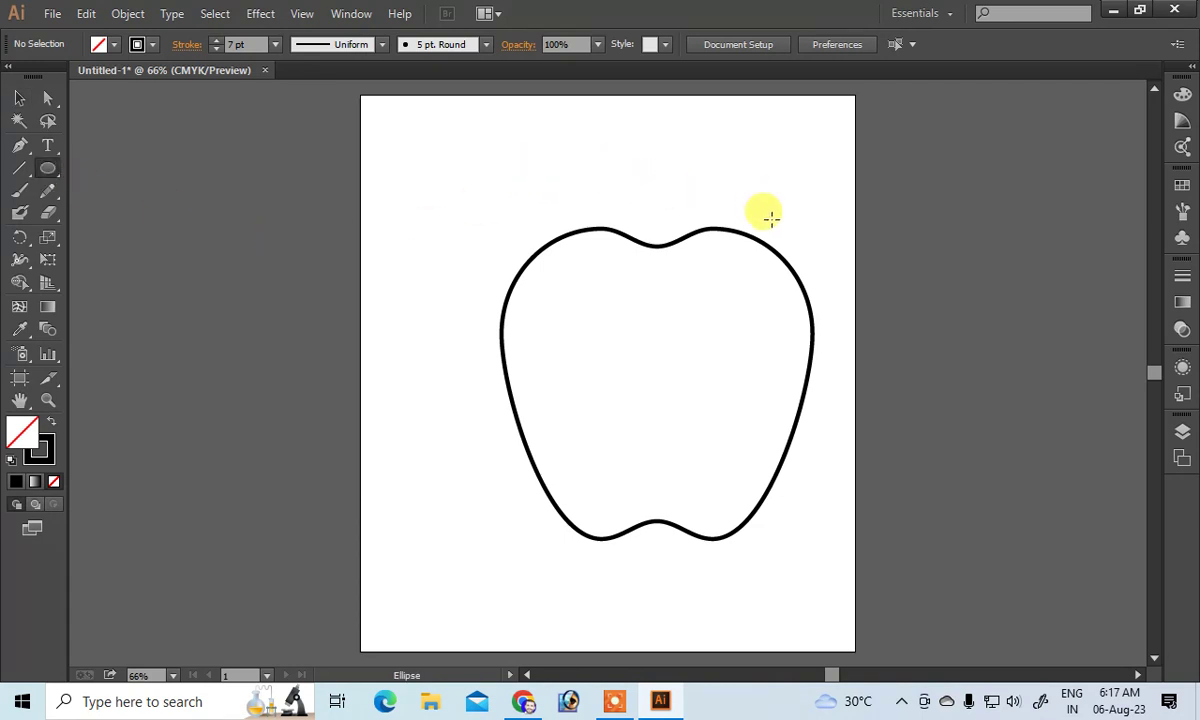
- Draw a bite circle over the apple's upper right, nudge it down-left, and select both shapes
mouse_move(760, 224)
left_mouse_down()
mouse_move(868, 362)
mouse_move(911, 392)
left_mouse_up()
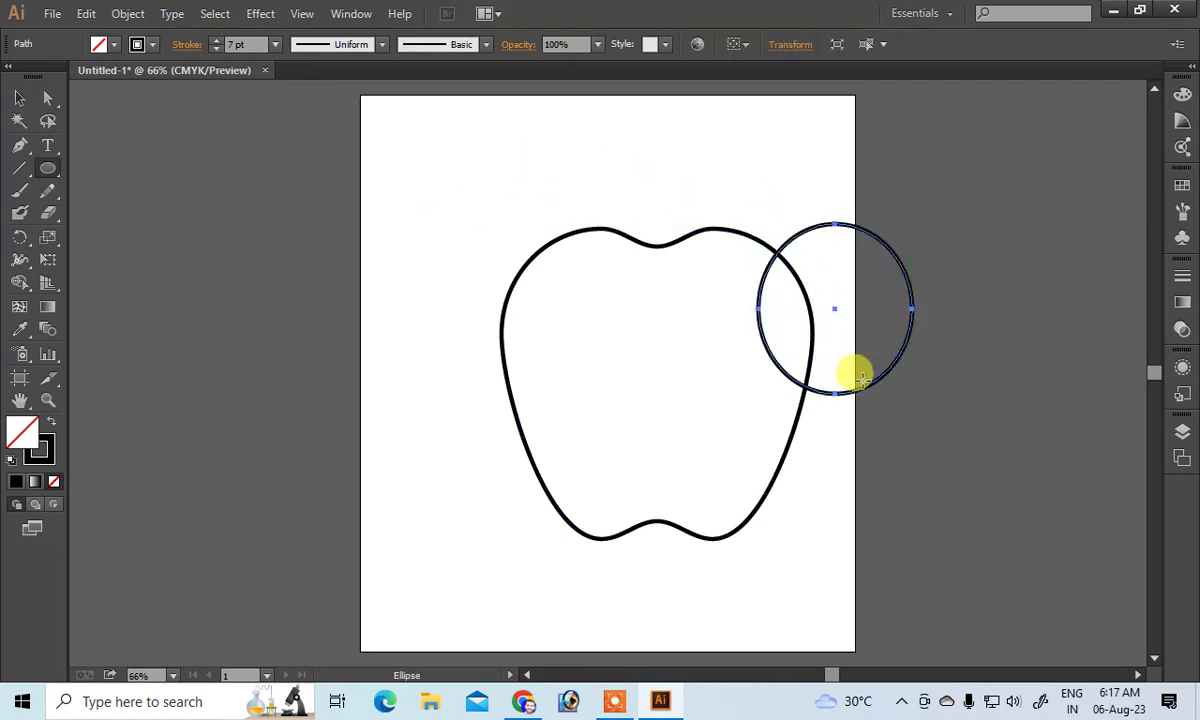
key("Down")
key("Down")
key("Down")
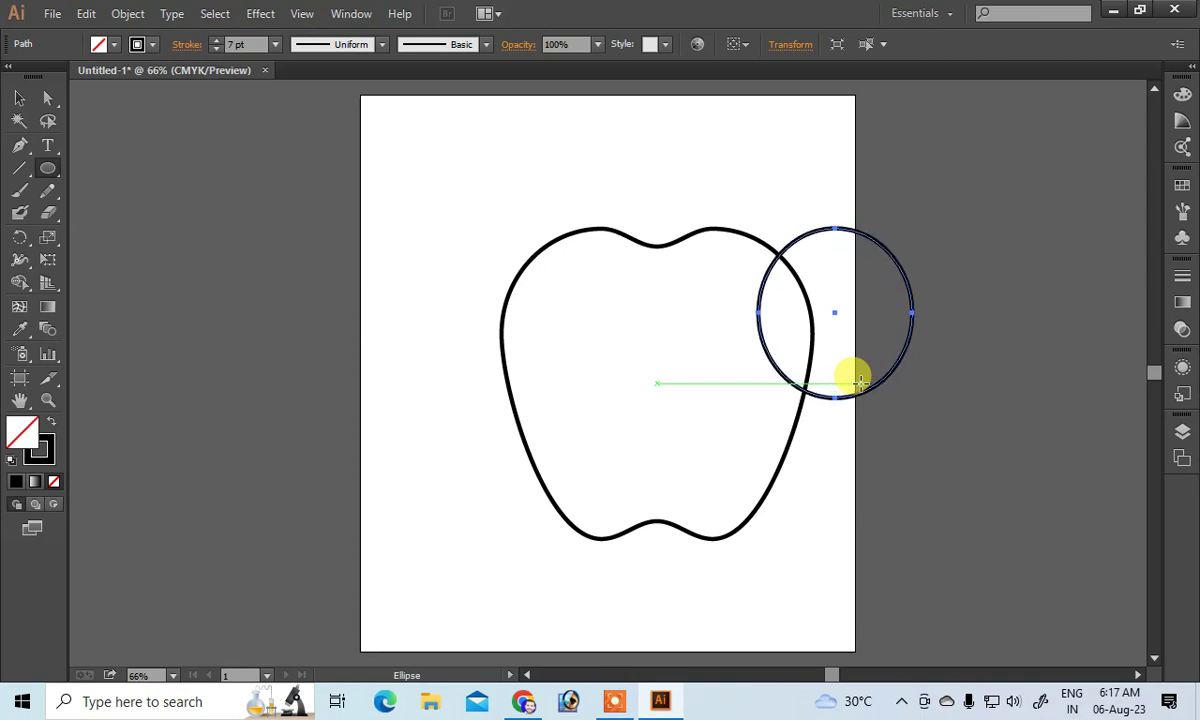
key("Down")
key("Down")
key("Down")
key("Down")
key("Down")
key("Down")
key("Left")
key("Left")
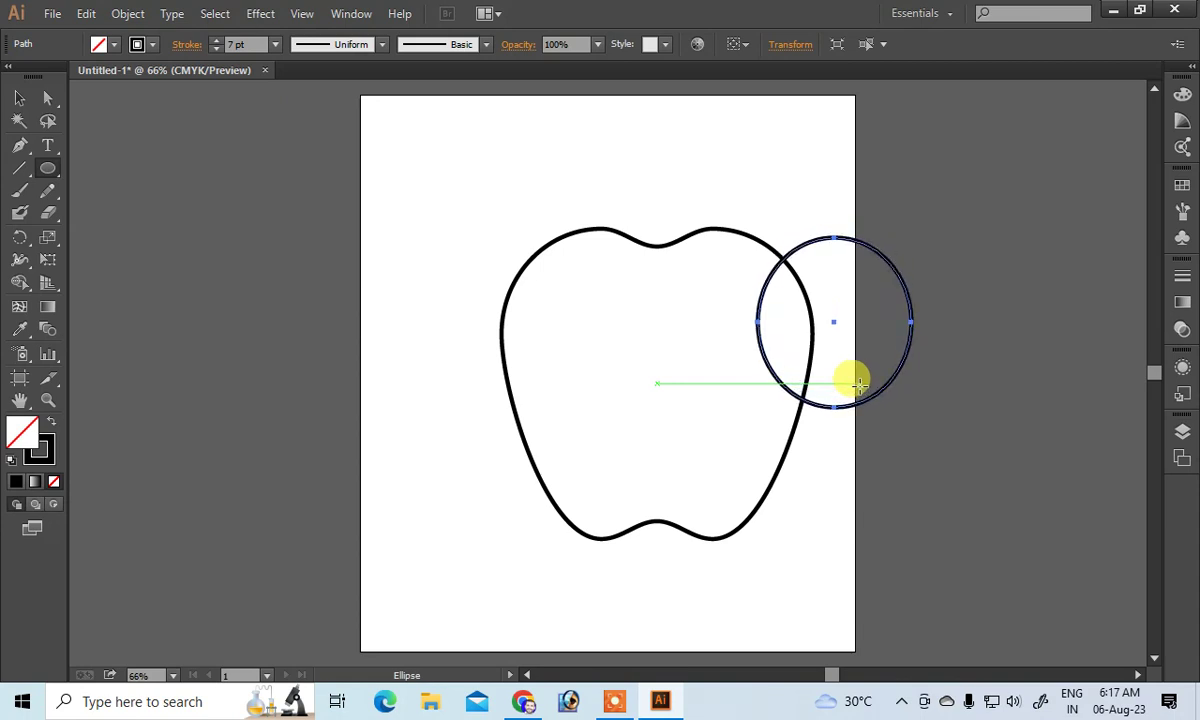
key("Left")
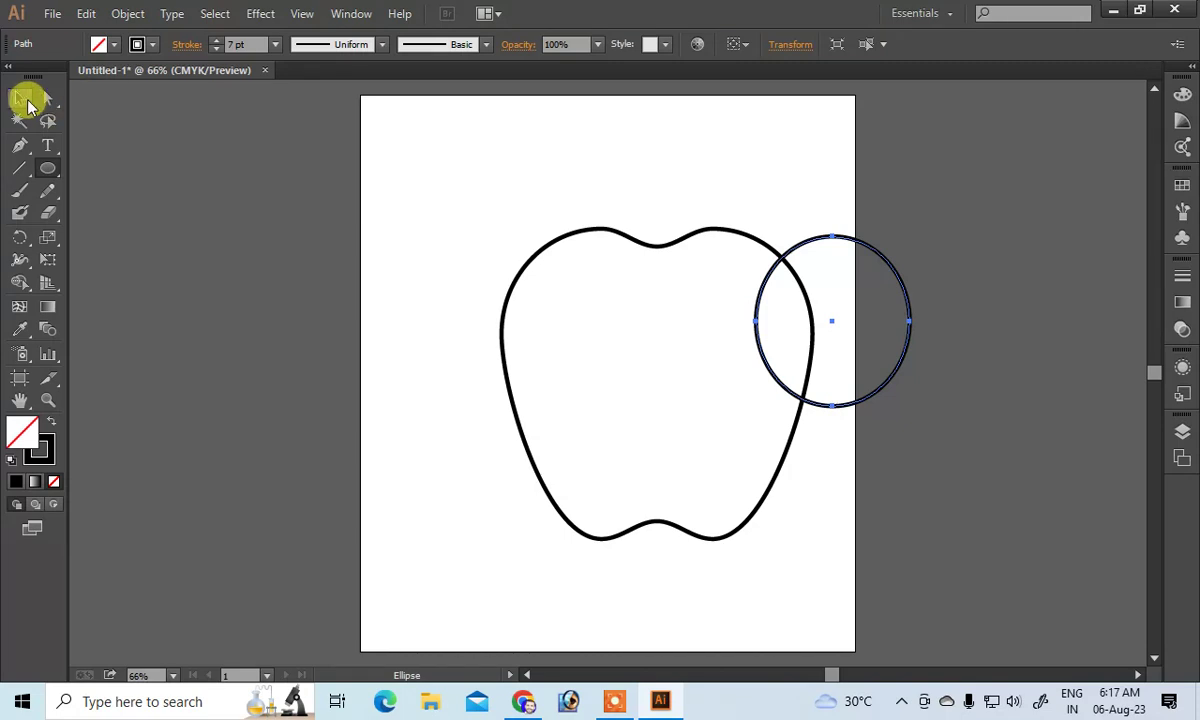
left_click(19, 97)
left_click_drag(447, 181, 980, 555)
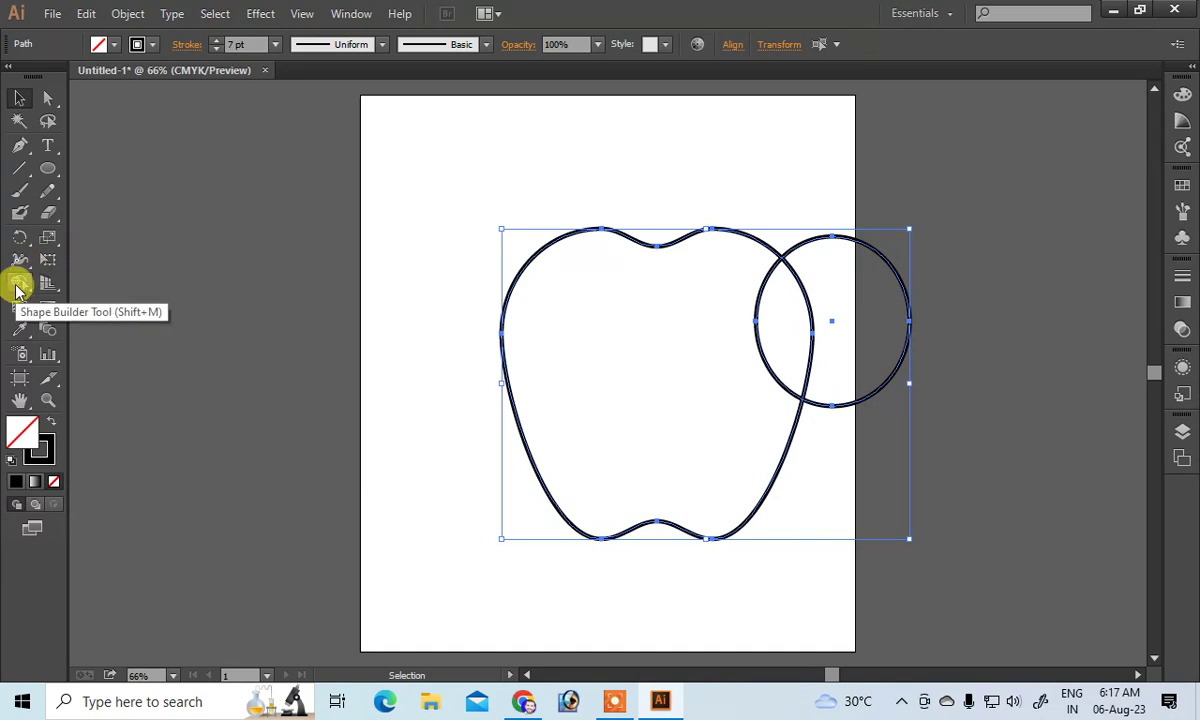
- Split the circle along the apple's outline with the Shape Builder
left_click(17, 287)
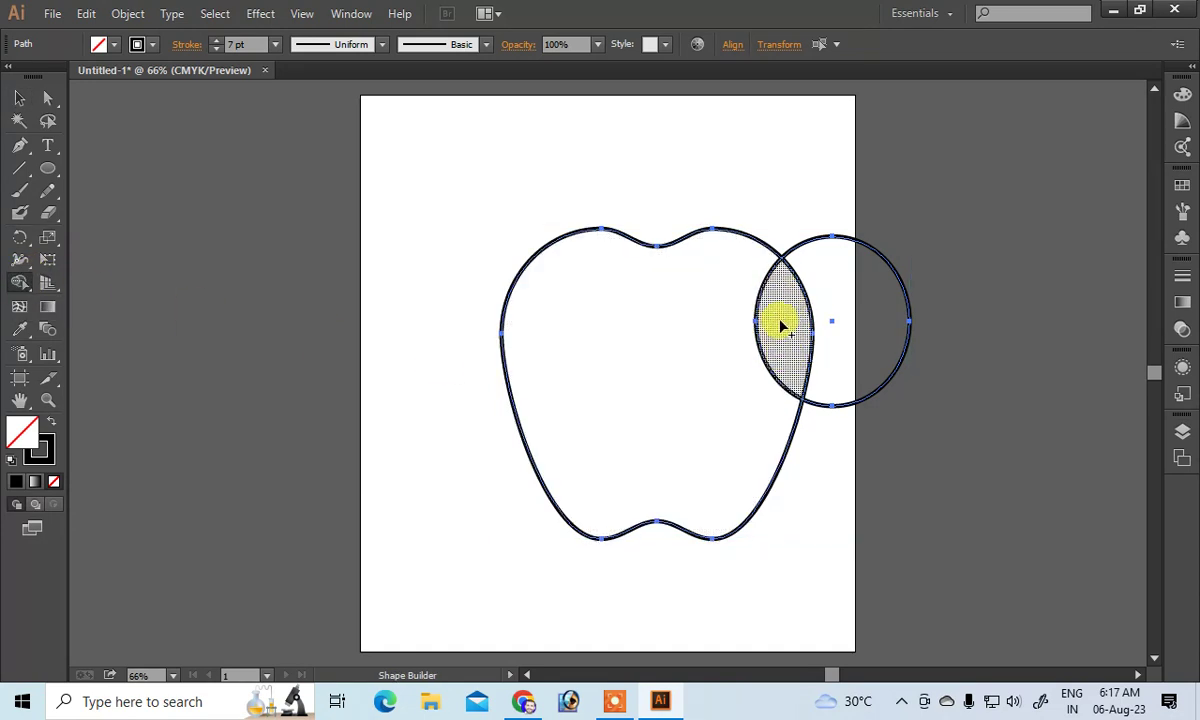
left_click(781, 326)
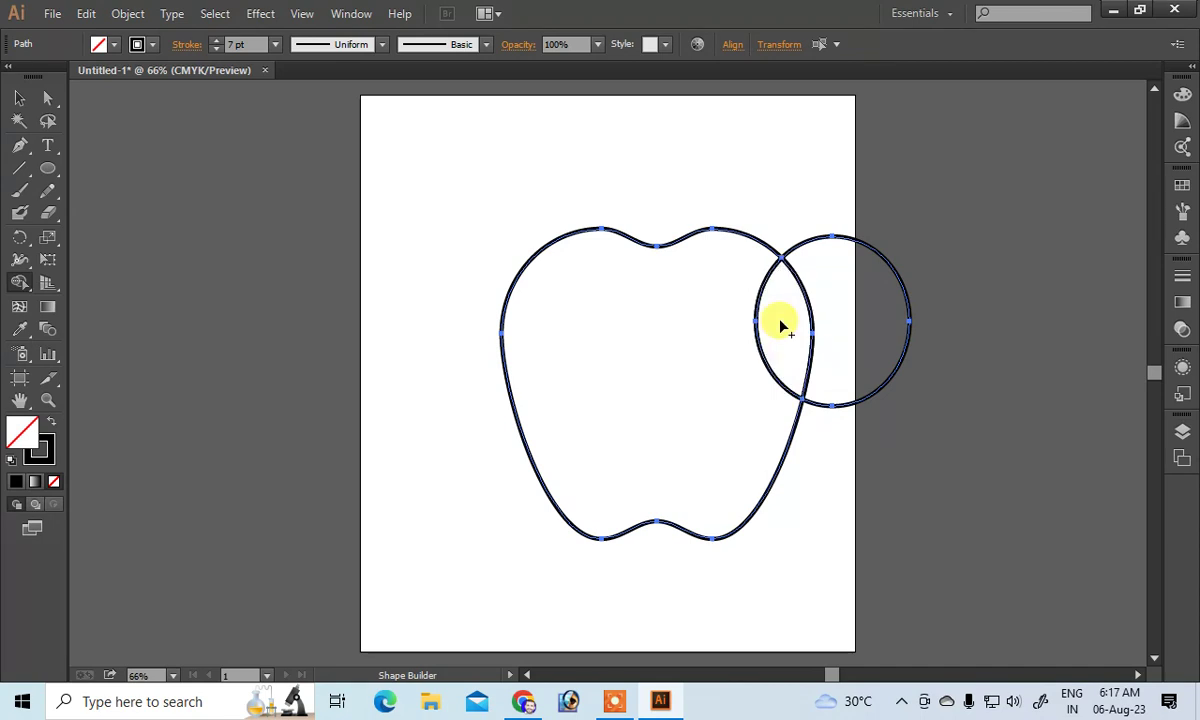
left_click(19, 97)
mouse_move(880, 257)
left_mouse_down()
mouse_move(912, 243)
mouse_move(860, 260)
left_mouse_up()
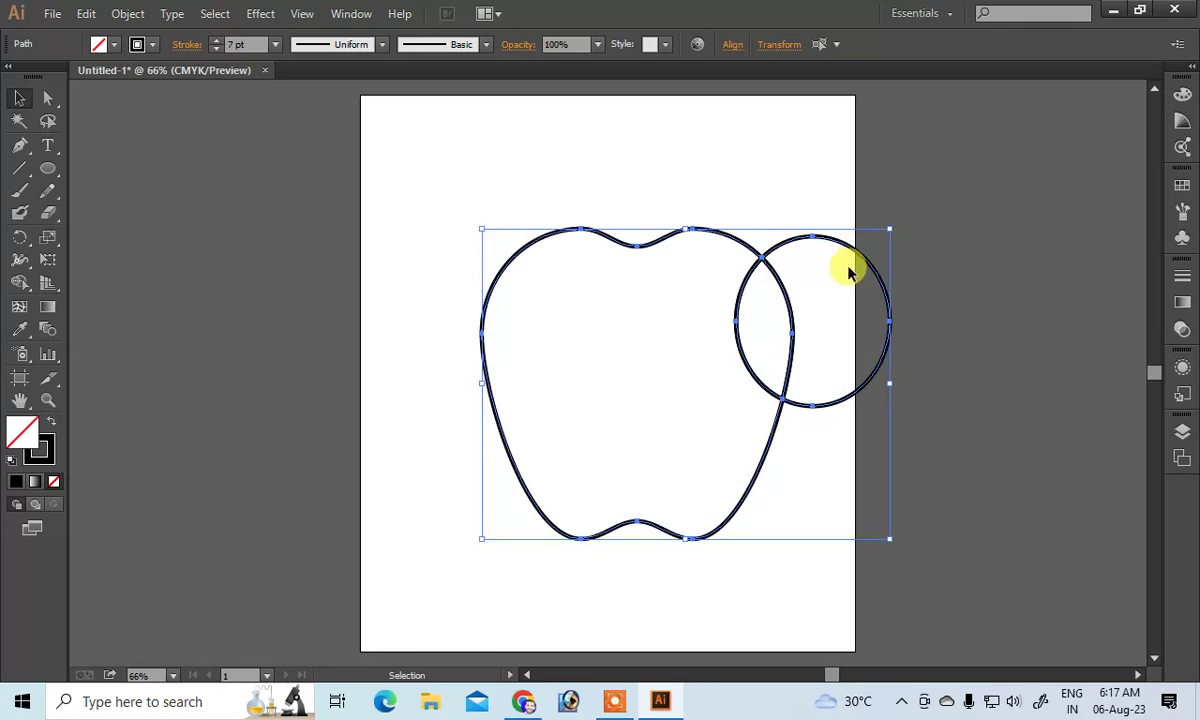
- Select the circle's outer crescent, drag it off the apple, and delete it
key("F7")
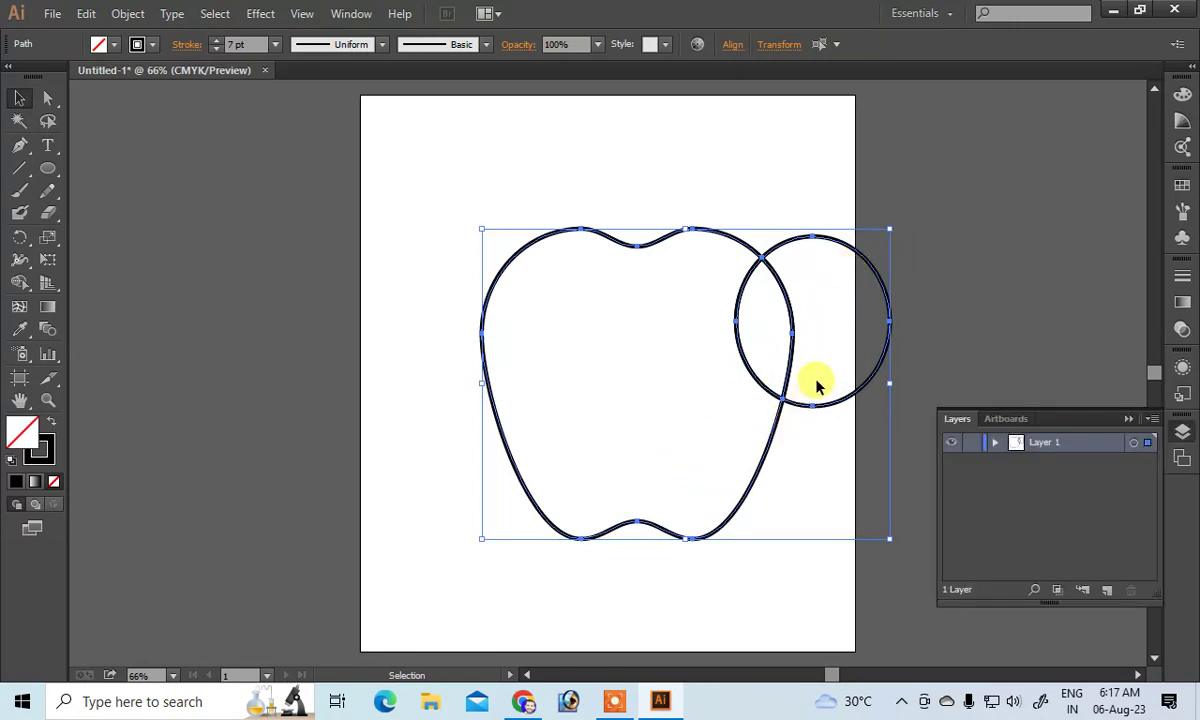
left_click(804, 222)
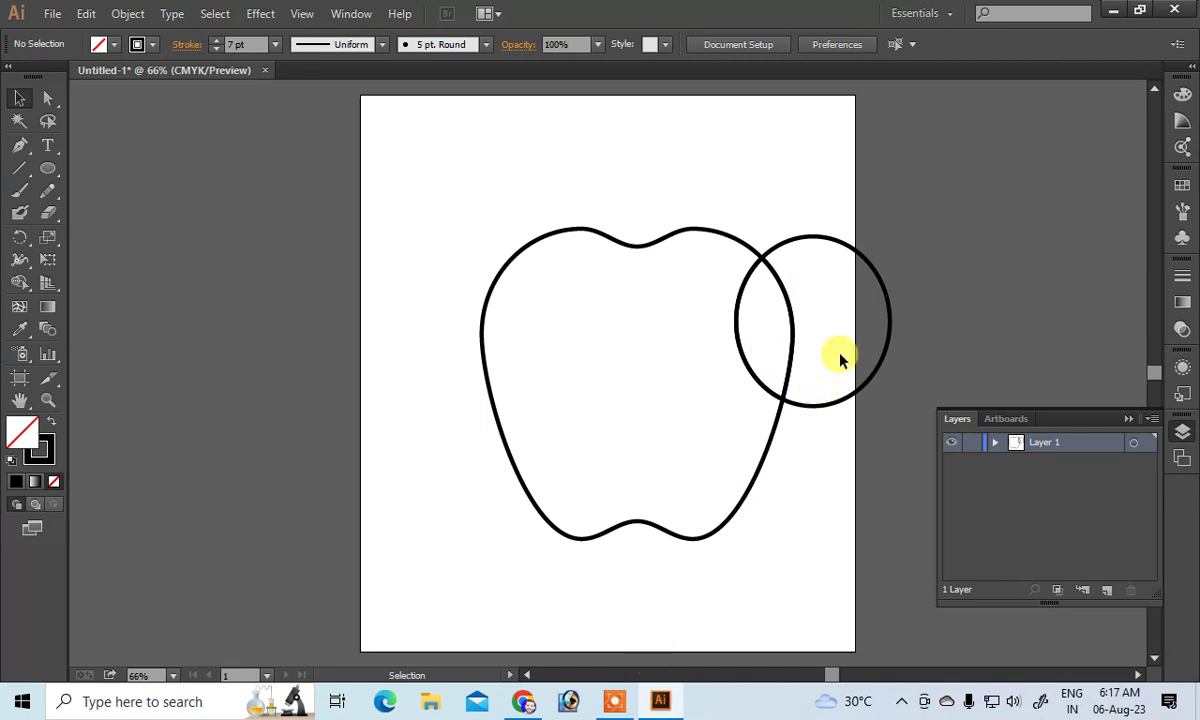
left_click(828, 245)
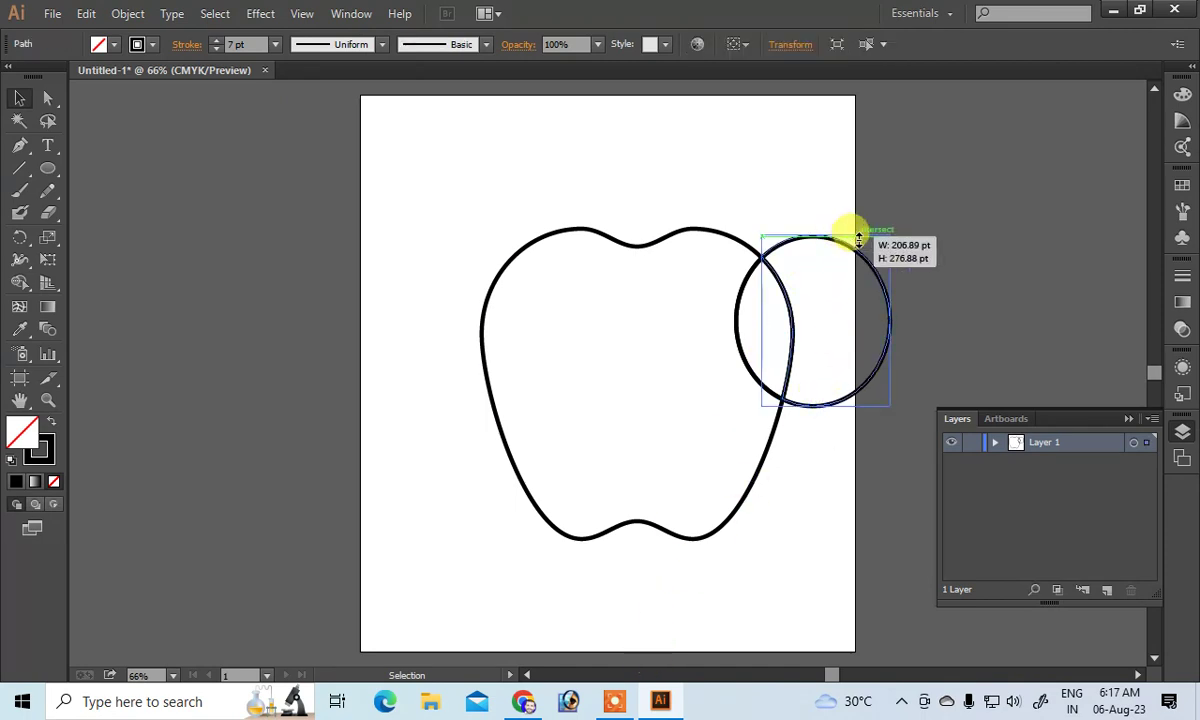
left_click_drag(862, 258, 904, 236)
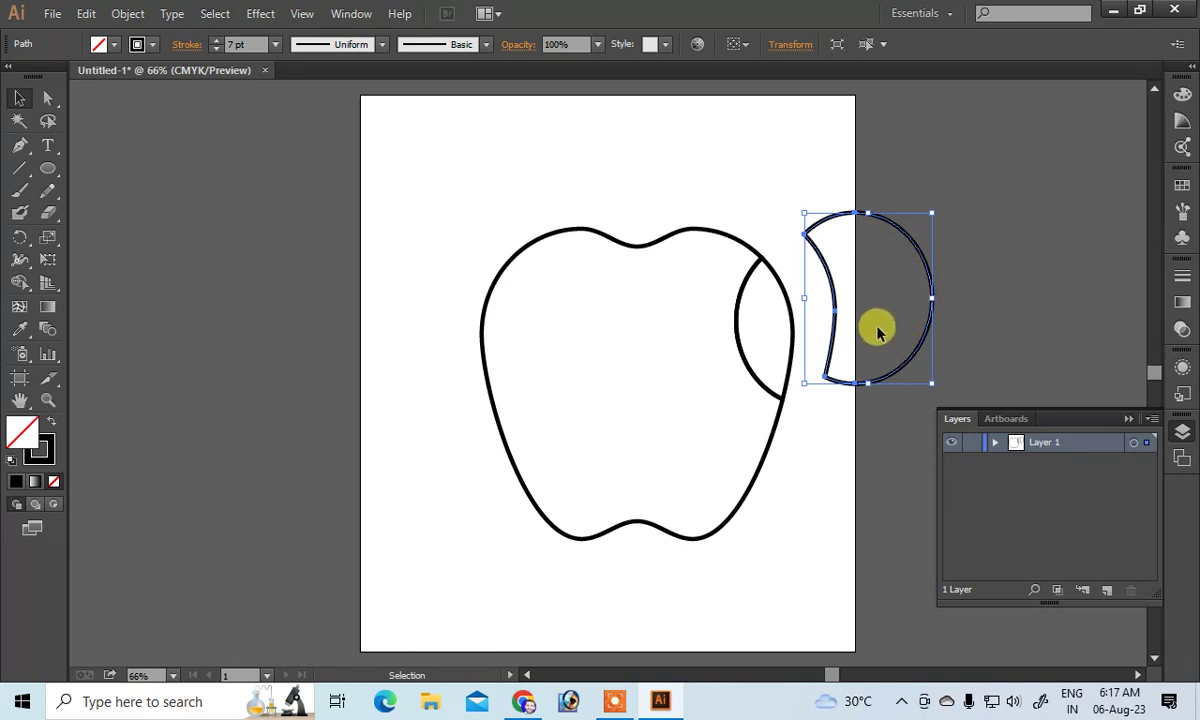
key("Delete")
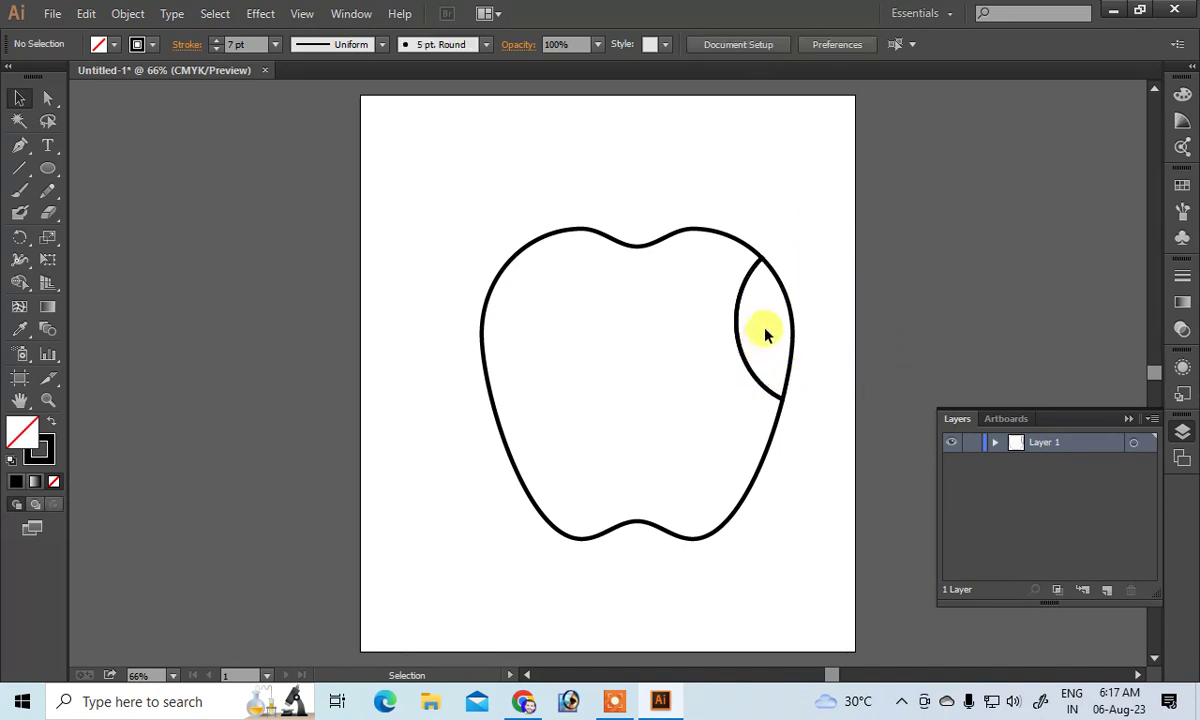
- Move the lens-shaped overlap piece above the apple and rotate it about 20° into a leaf
left_click(779, 277)
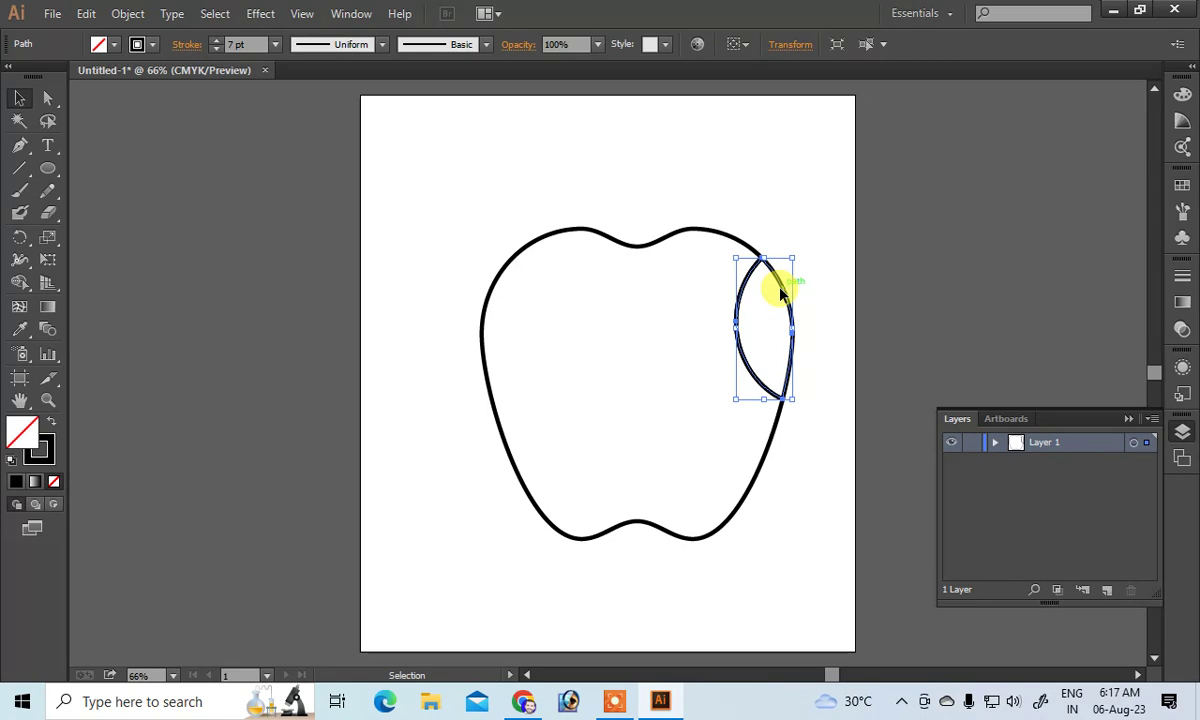
left_click_drag(781, 293, 809, 184)
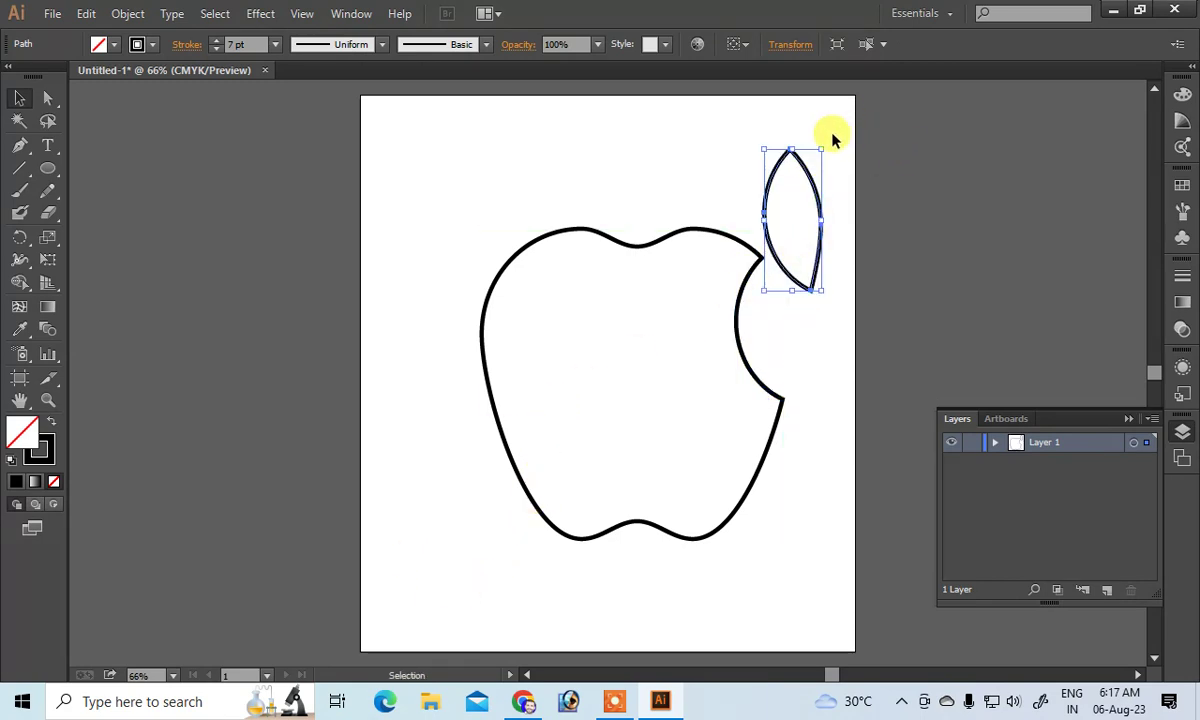
left_click_drag(824, 144, 850, 170)
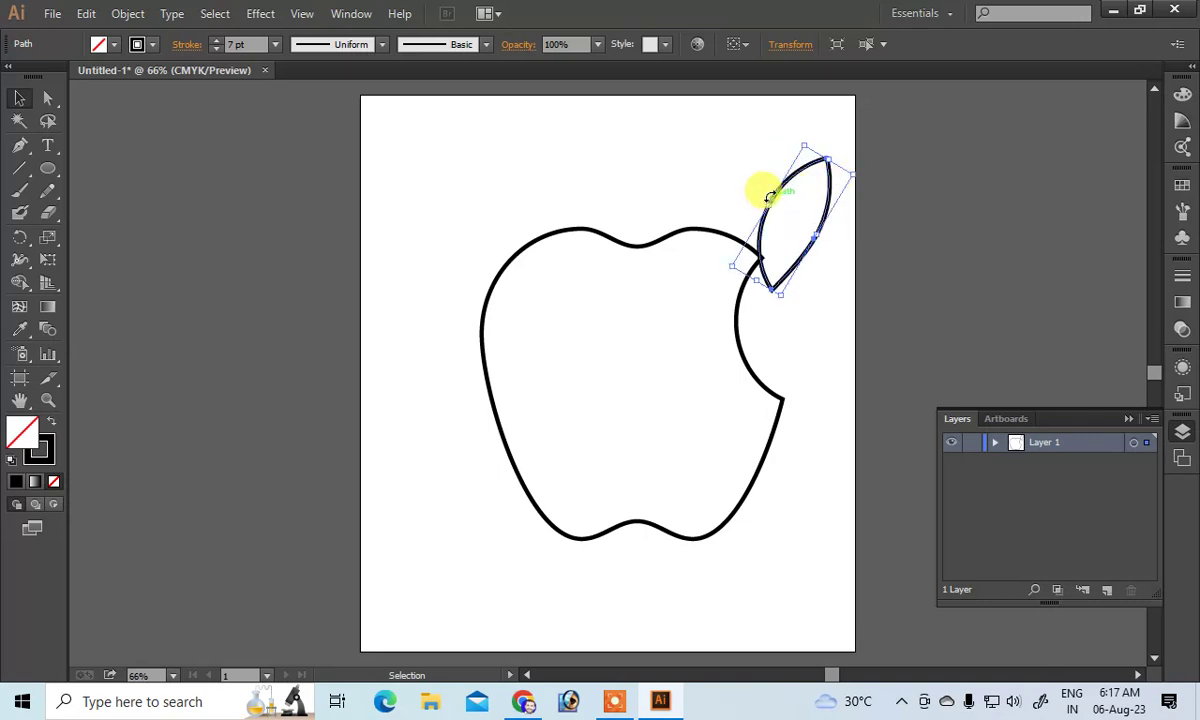
mouse_move(768, 196)
left_mouse_down()
mouse_move(698, 153)
mouse_move(758, 169)
mouse_move(658, 140)
left_mouse_up()
left_click(786, 136)
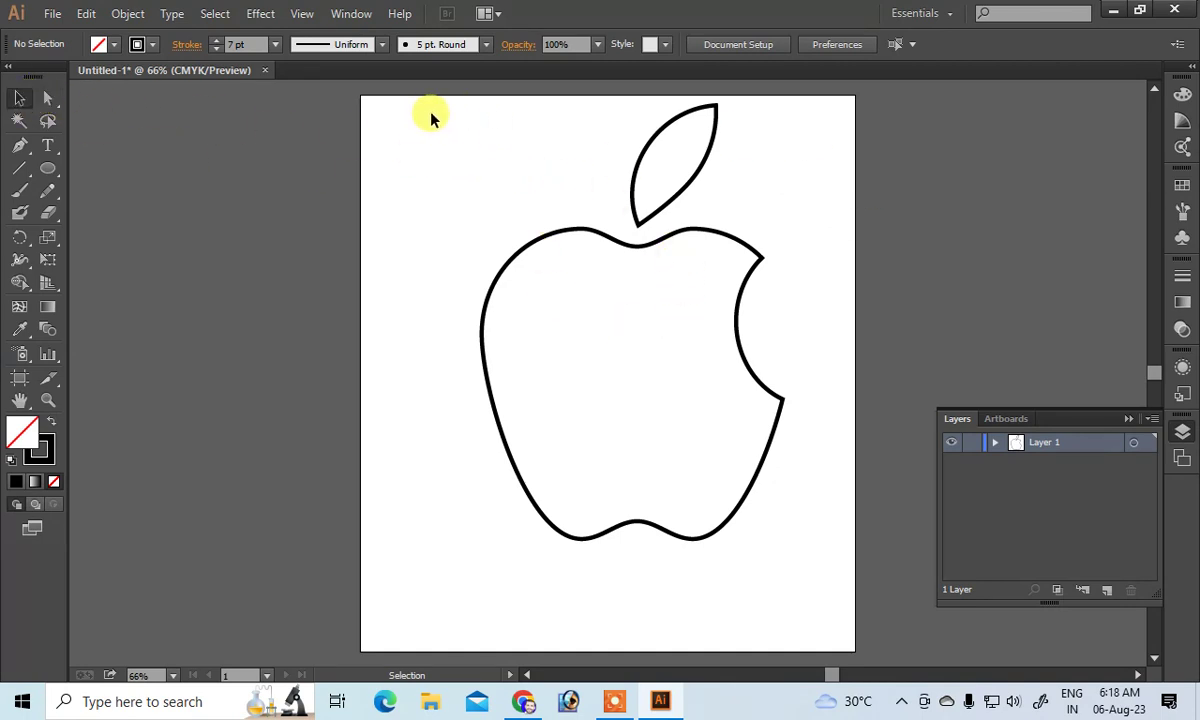
- Select the apple and leaf and apply the Black swatch as their fill
left_click_drag(427, 110, 868, 572)
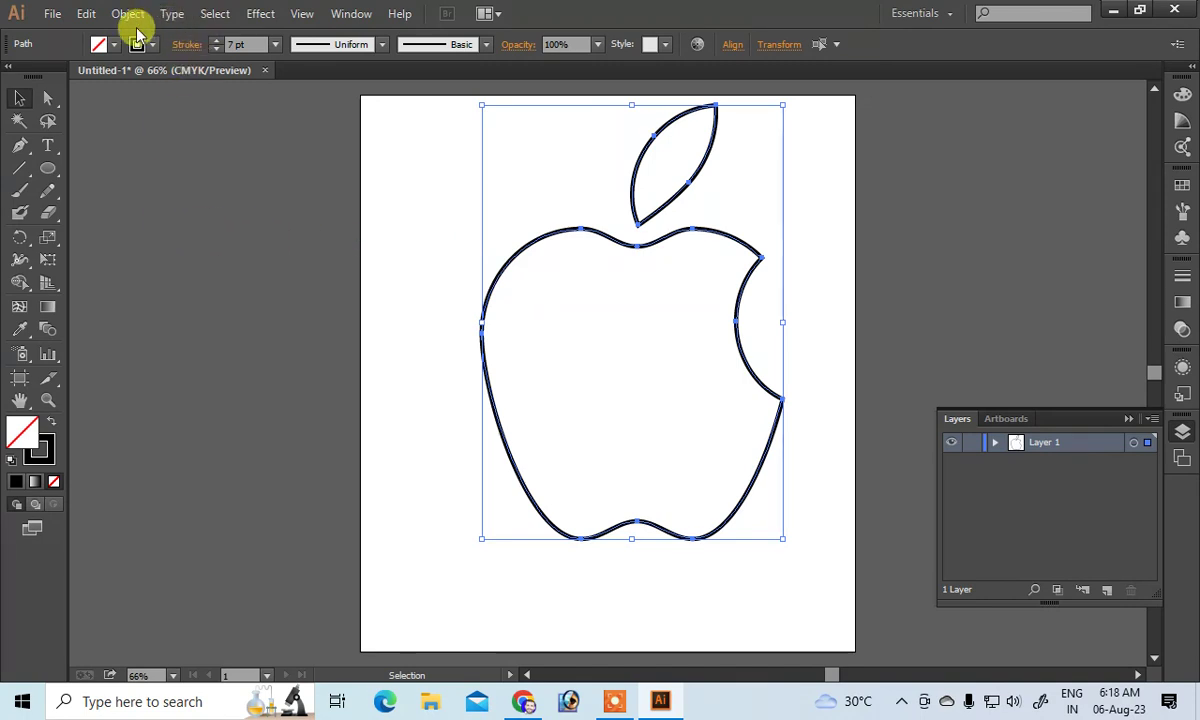
left_click(118, 46)
left_click(50, 75)
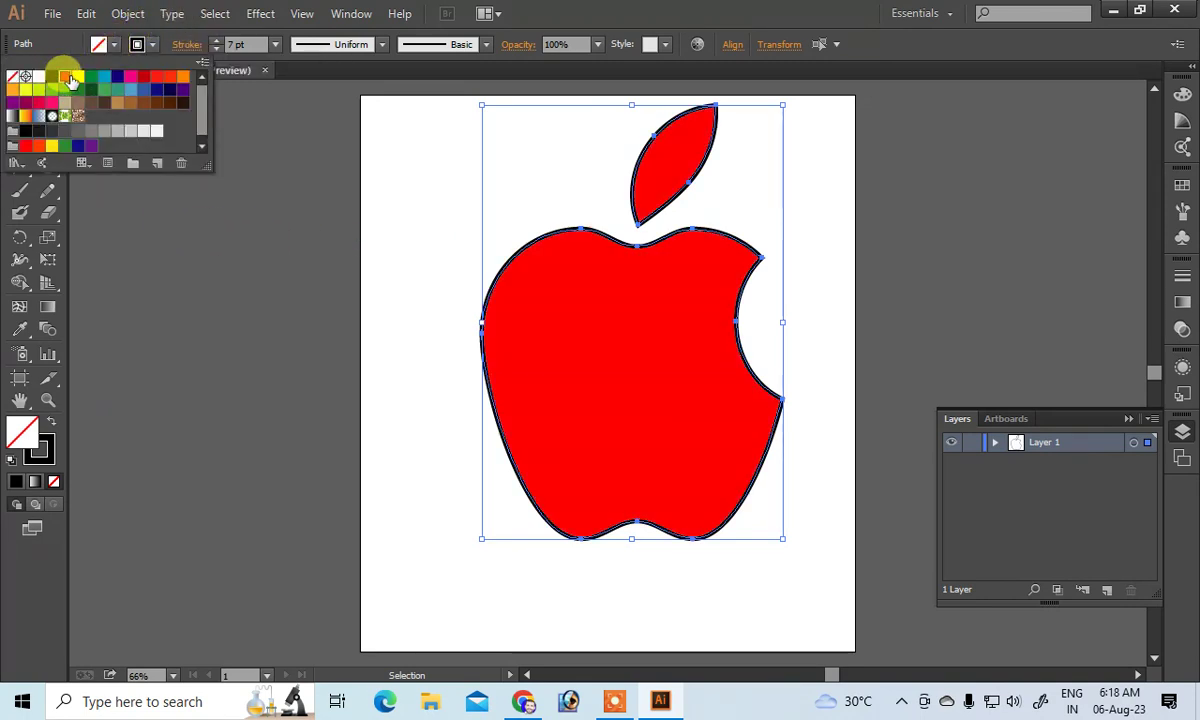
left_click(51, 77)
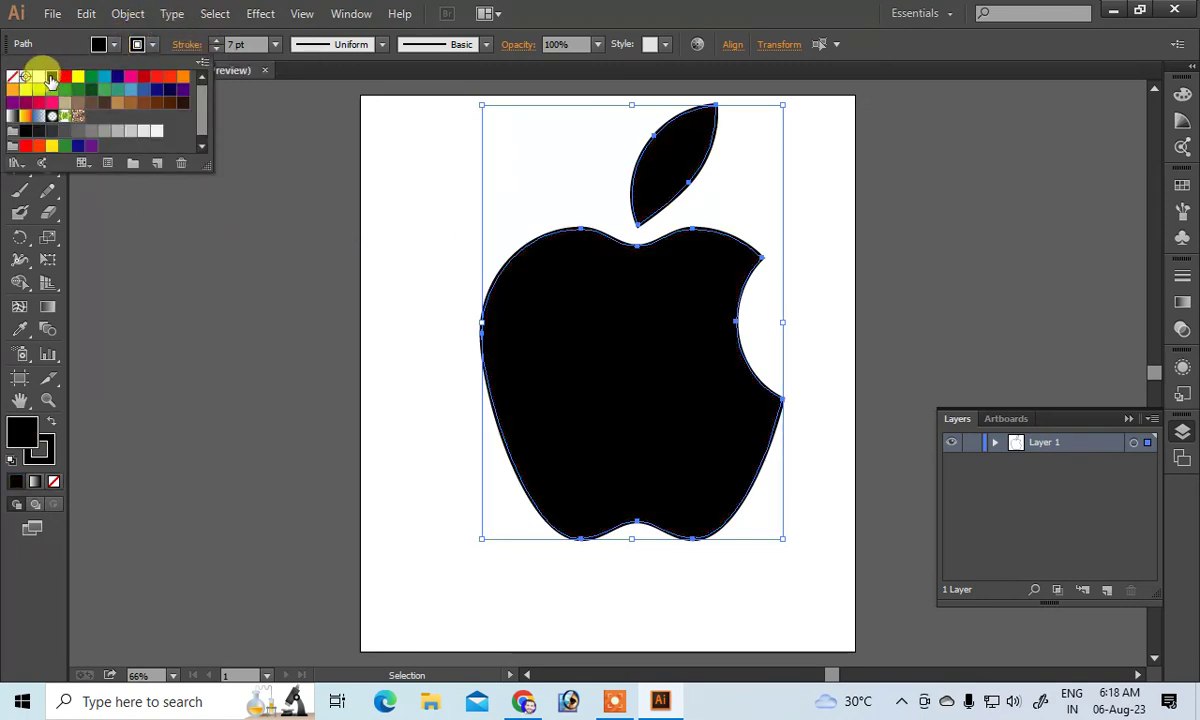
left_click(155, 47)
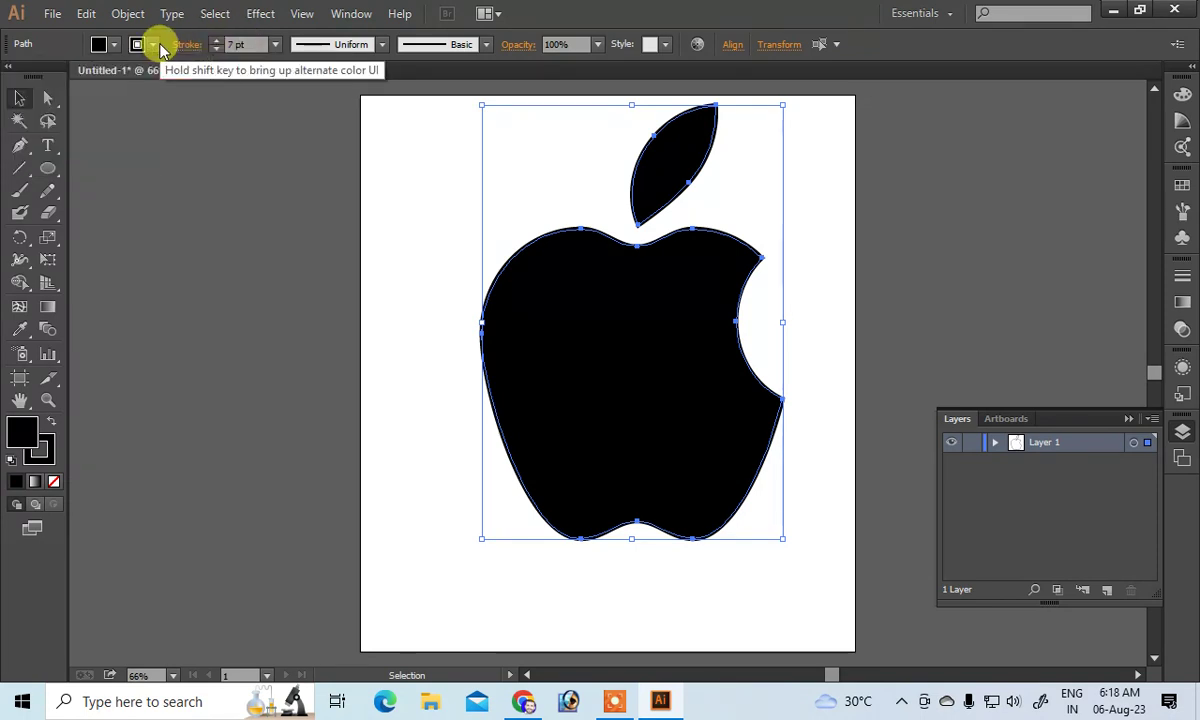
left_click(155, 47)
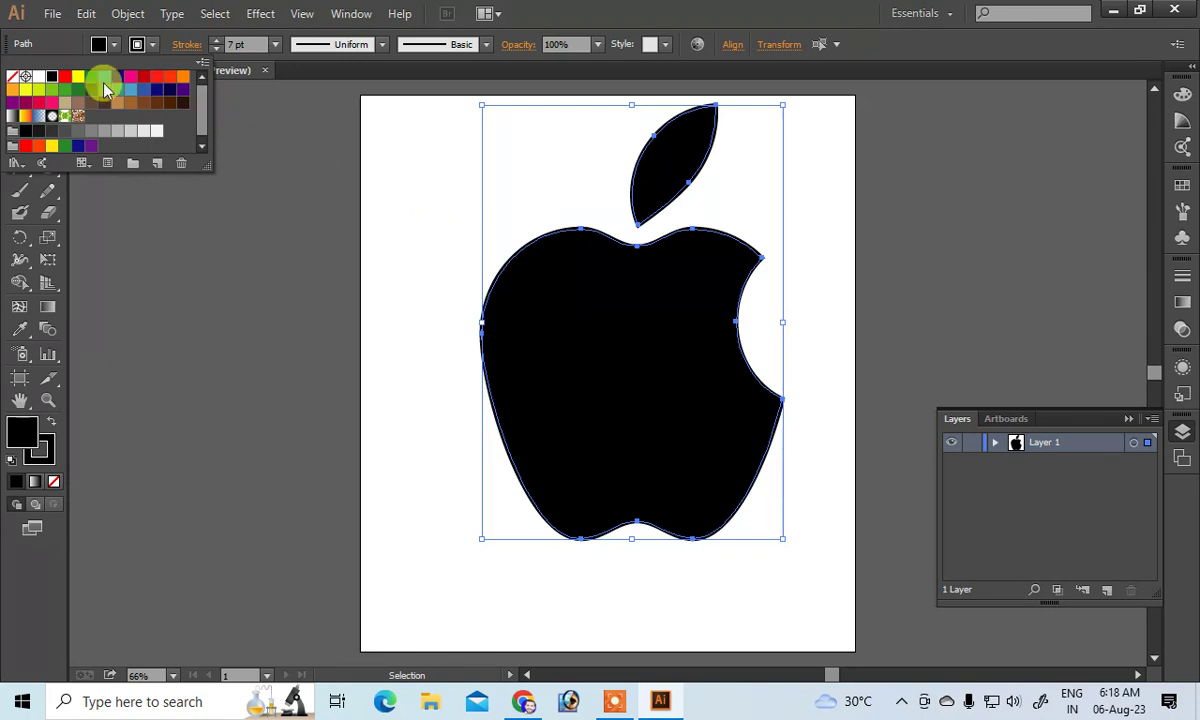
left_click(400, 150)
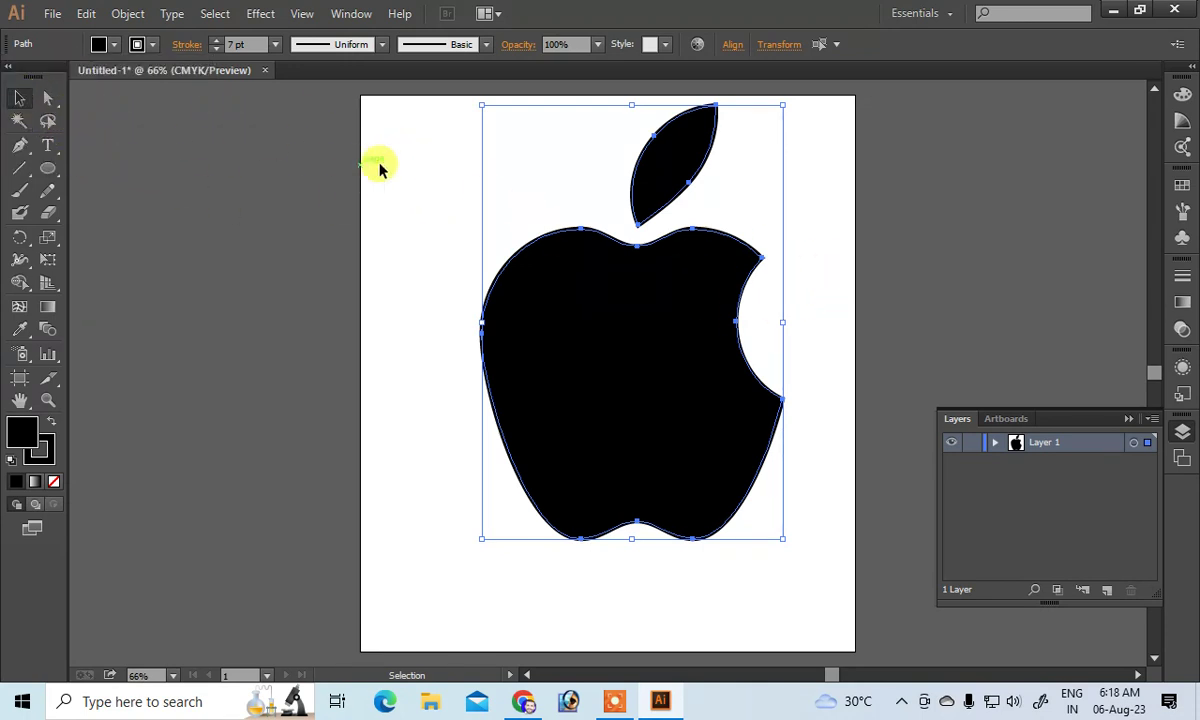
left_click(405, 160)
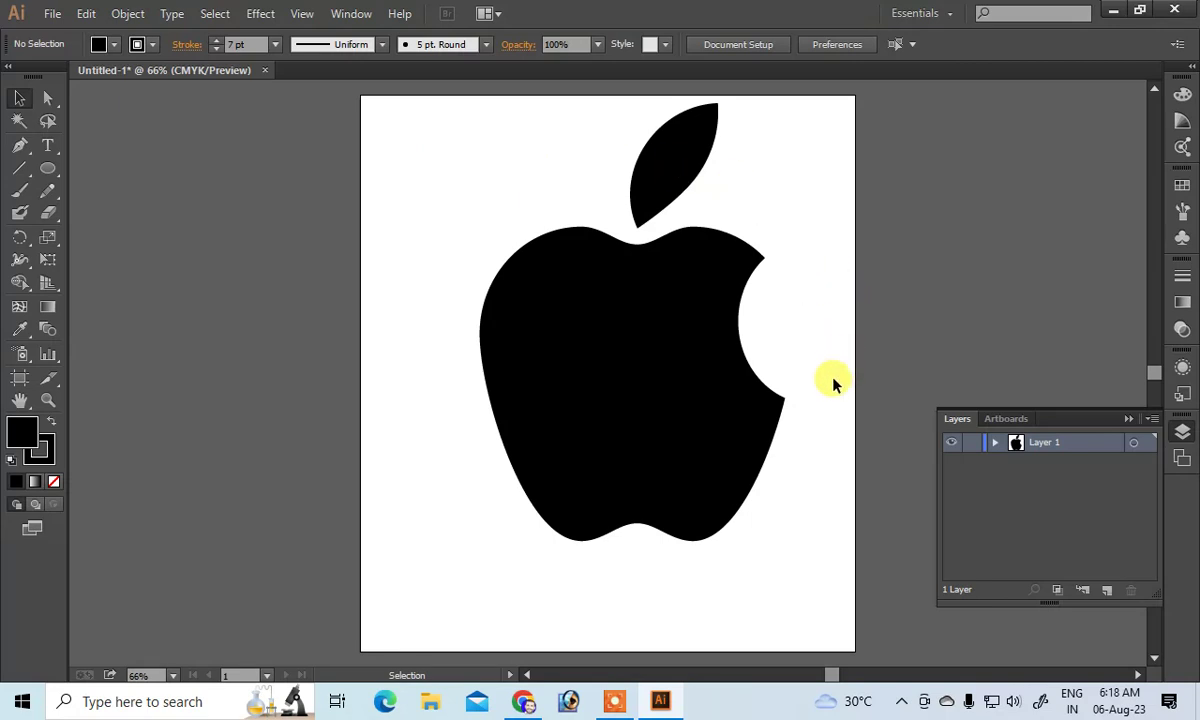